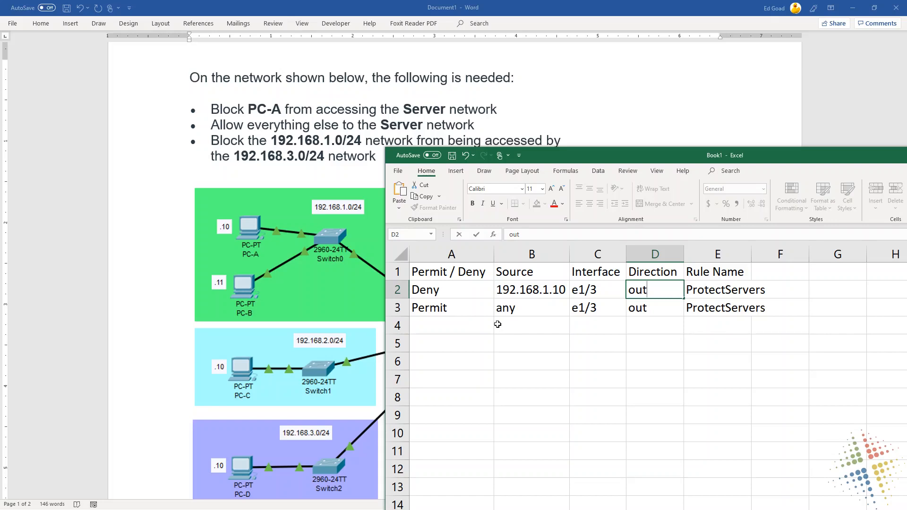
mouse_move(803, 292)
mouse_down()
mouse_move(425, 255)
mouse_move(828, 310)
mouse_move(616, 240)
mouse_up()
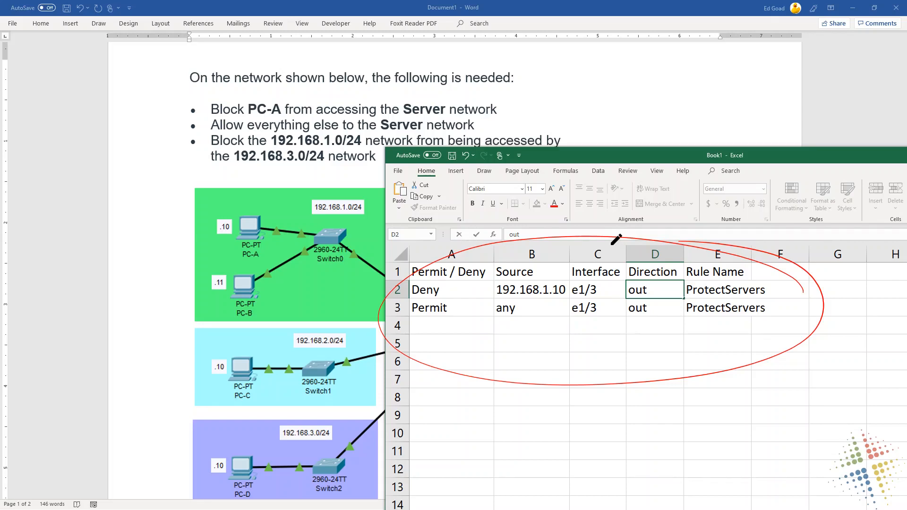
key(Escape)
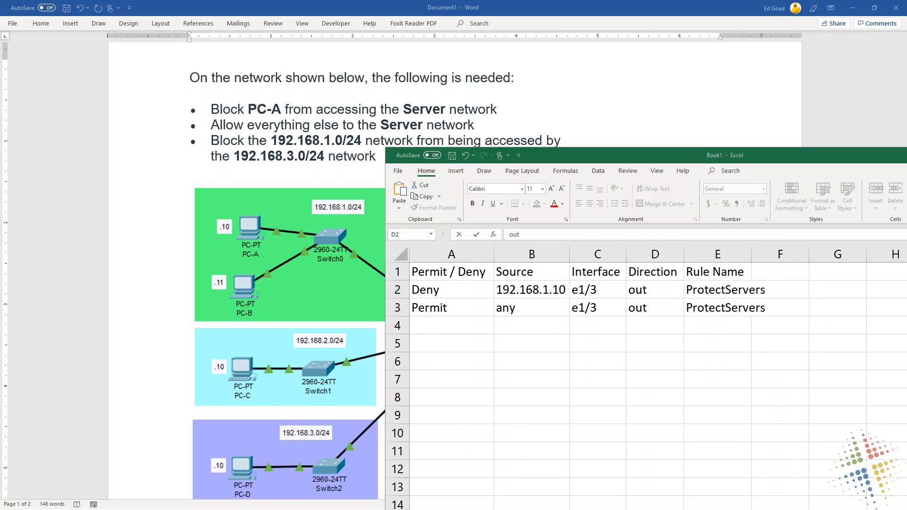
Step: Switch to Cisco Packet Tracer, open PC-A's command prompt and try to clear its output with clear and cls
key(alt+Tab)
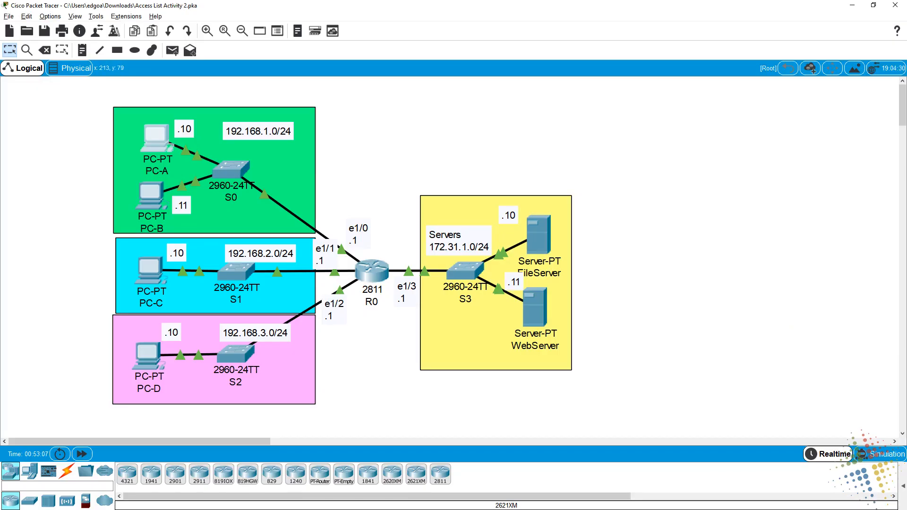
click(152, 134)
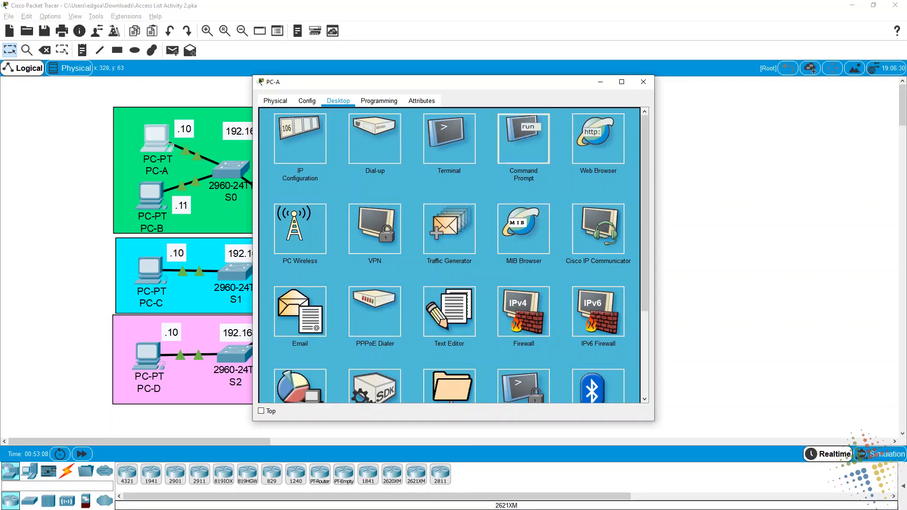
click(505, 128)
text(clear)
key(Return)
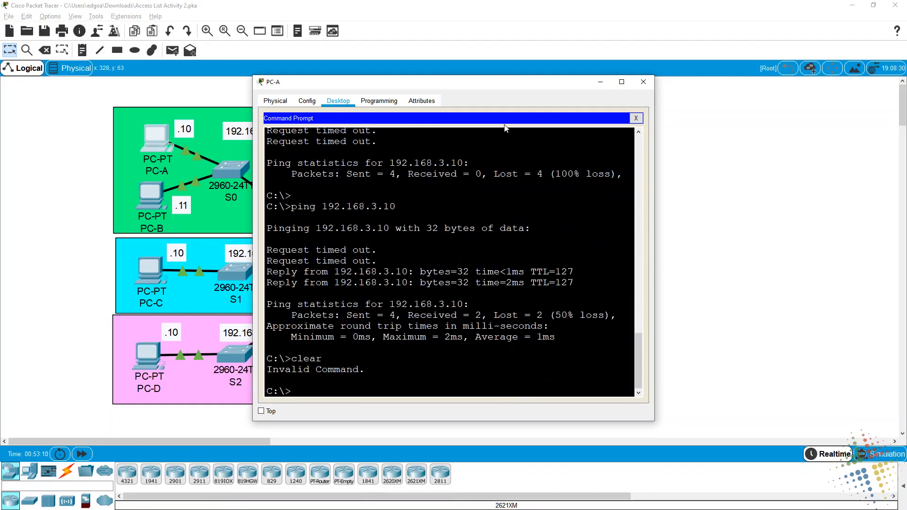
text(cls)
key(Return)
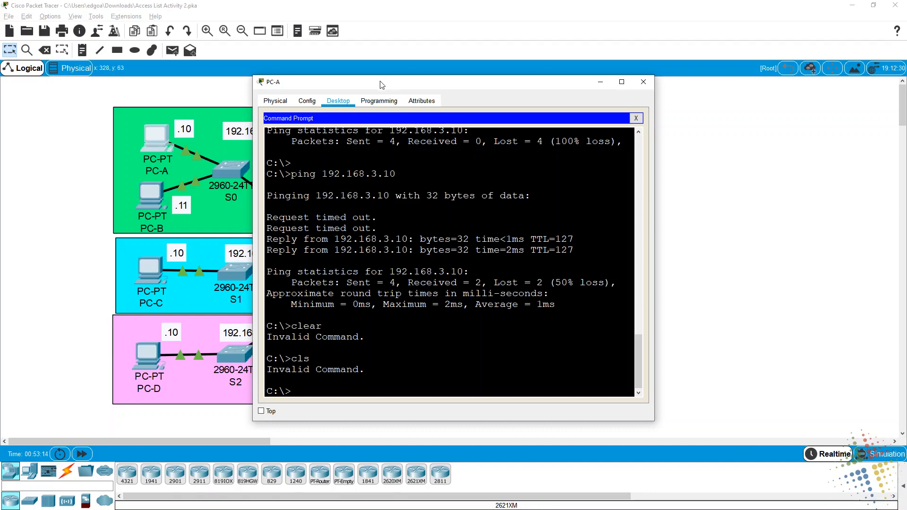
Step: Ping the FileServer at 172.31.1.10 from PC-A, with the window moved clear of the topology
drag(382, 85, 595, 49)
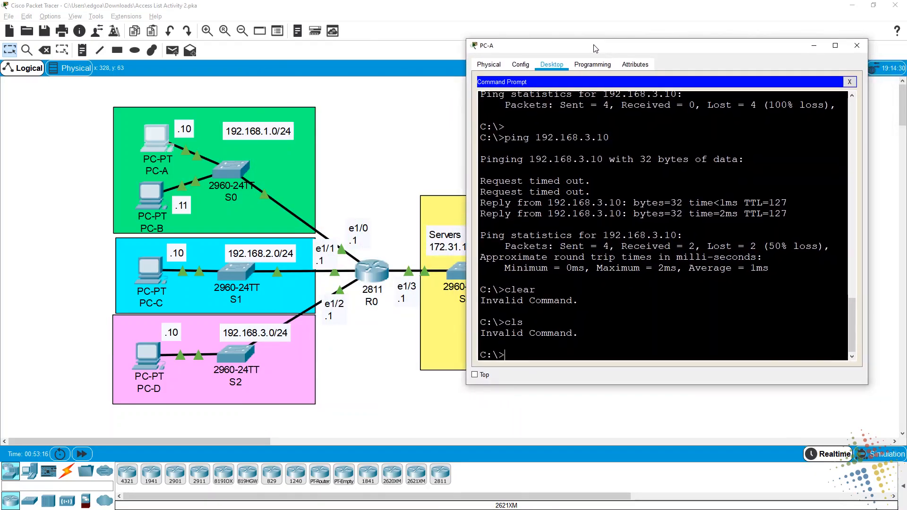
text(ping 175.)
drag(588, 50, 689, 51)
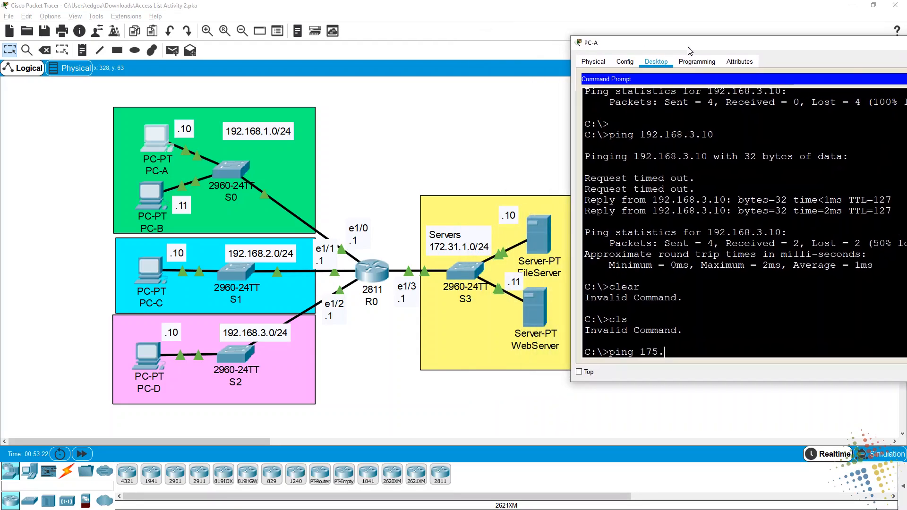
key(BackSpace)
key(BackSpace)
text(2.31.1.10)
key(Return)
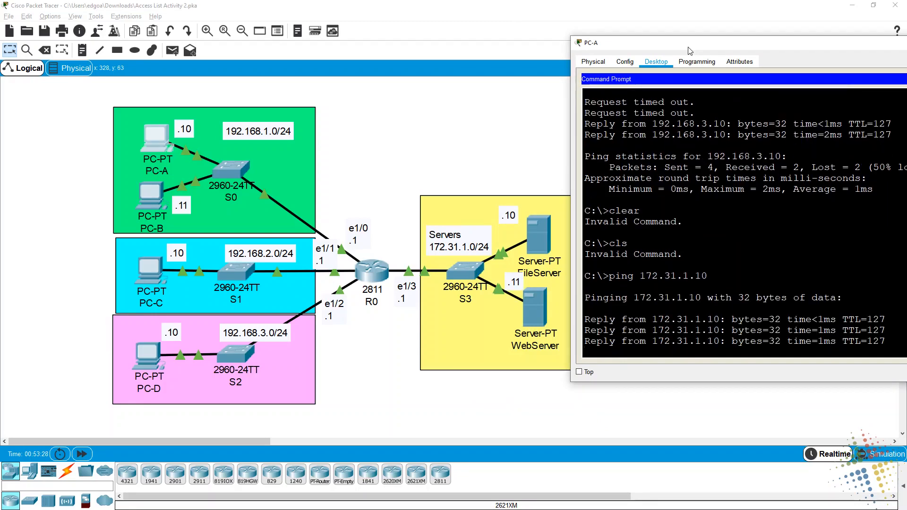
Step: Ping the WebServer at 172.31.1.11 from PC-A
key(Up)
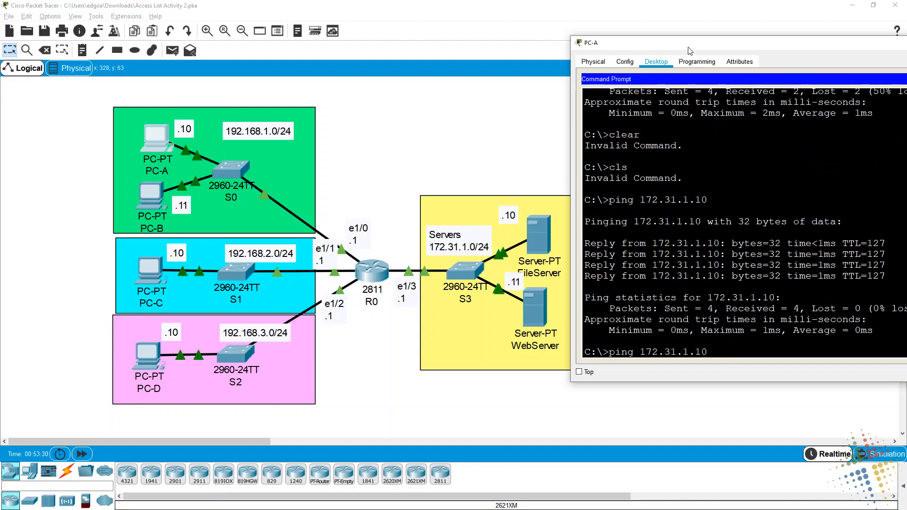
key(BackSpace)
text(1)
key(Return)
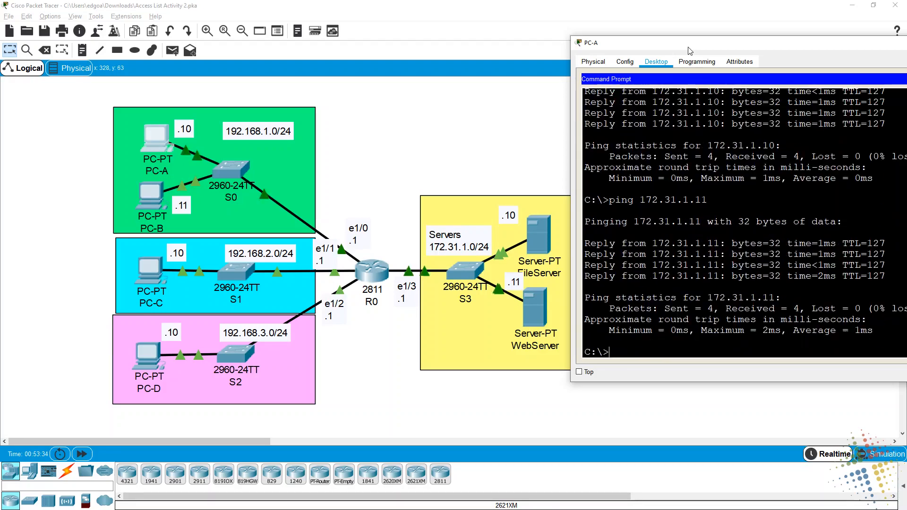
Step: Ping PC-C at 192.168.2.10 from PC-A to test the connection to the 192.168.2.0/24 network
text(ping 192.)
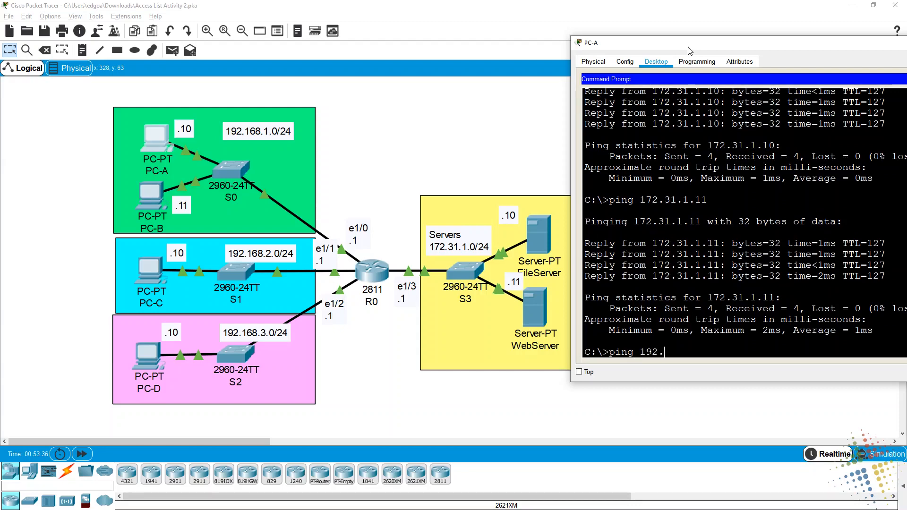
text(168.2.10)
key(Return)
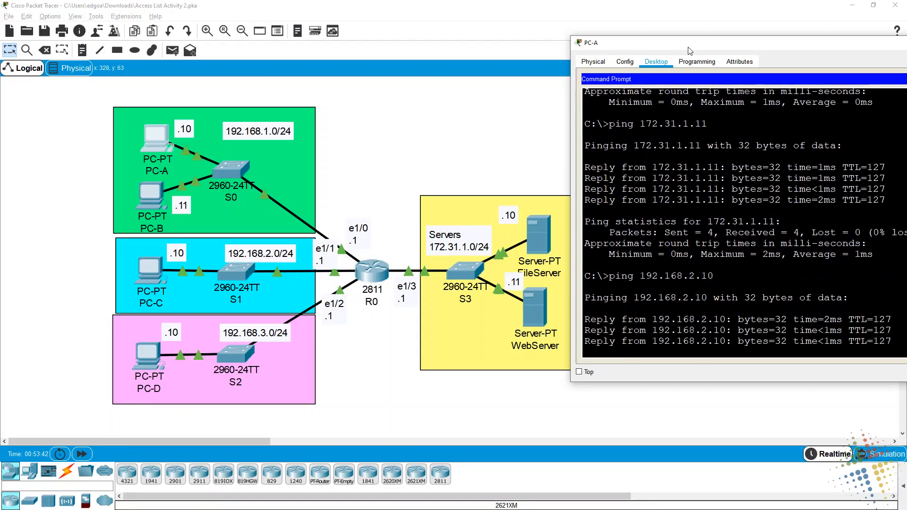
Step: Ping PC-D at 192.168.3.10 from PC-A, and close the PC-A window
key(Up)
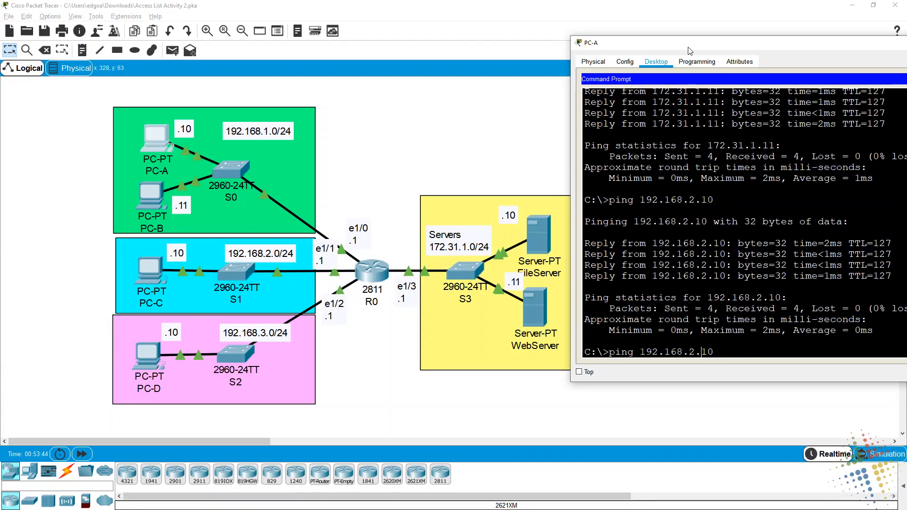
key(BackSpace)
key(BackSpace)
key(BackSpace)
key(BackSpace)
text(3.10)
key(Return)
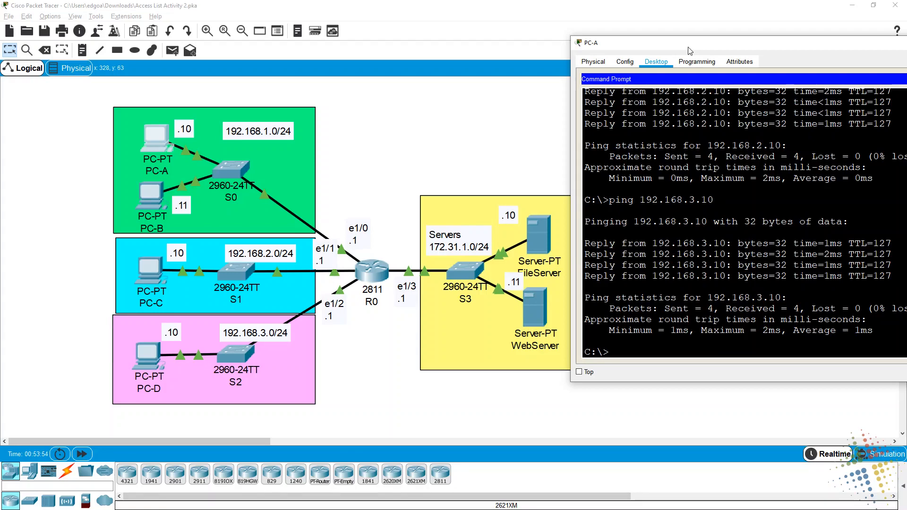
drag(691, 50, 552, 68)
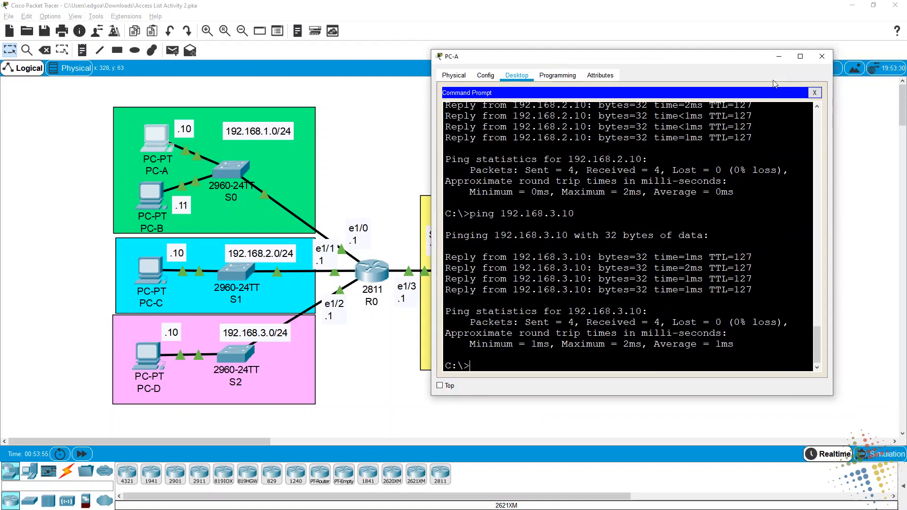
click(827, 55)
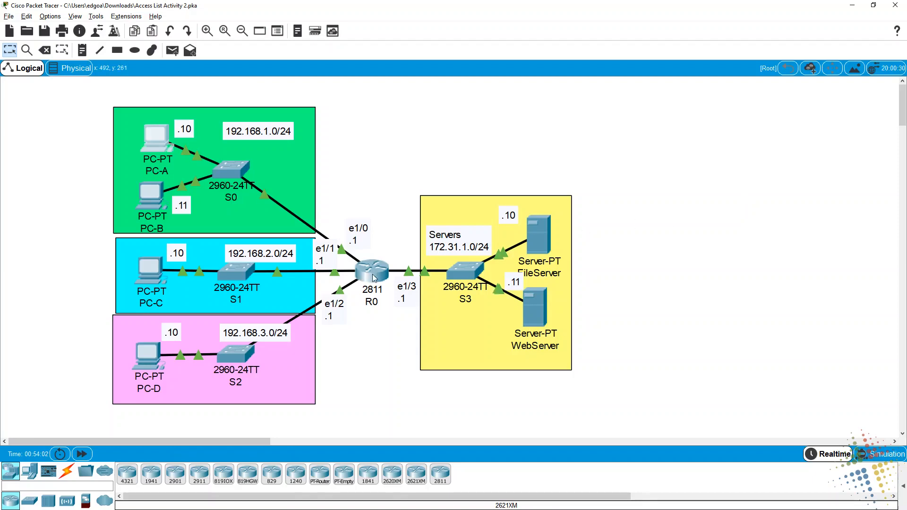
Step: Open router R0's command line in a wider window and enter global configuration mode with en and conf t
click(372, 270)
key(Return)
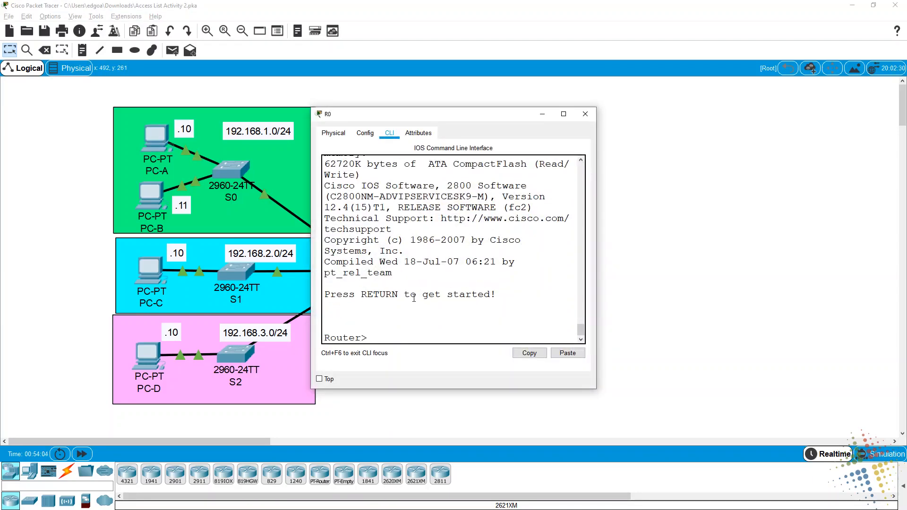
drag(311, 301, 79, 302)
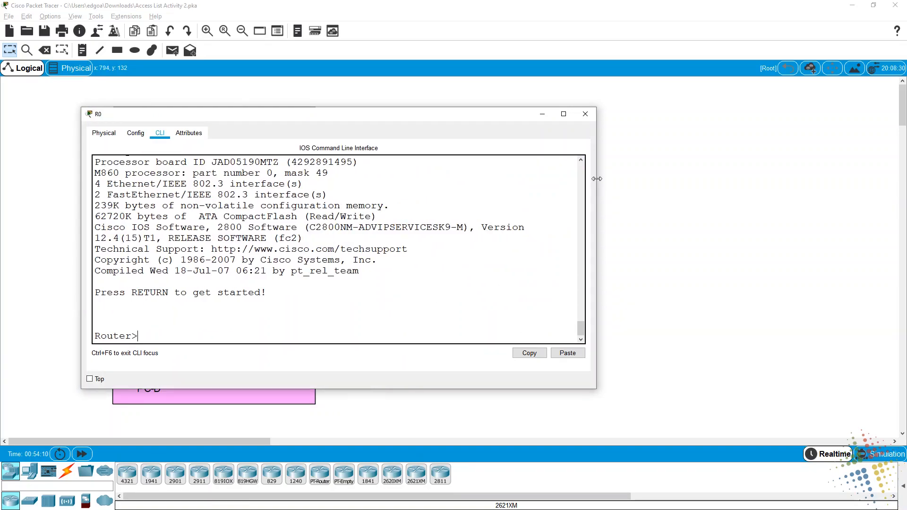
text(en)
key(Return)
text(conf t)
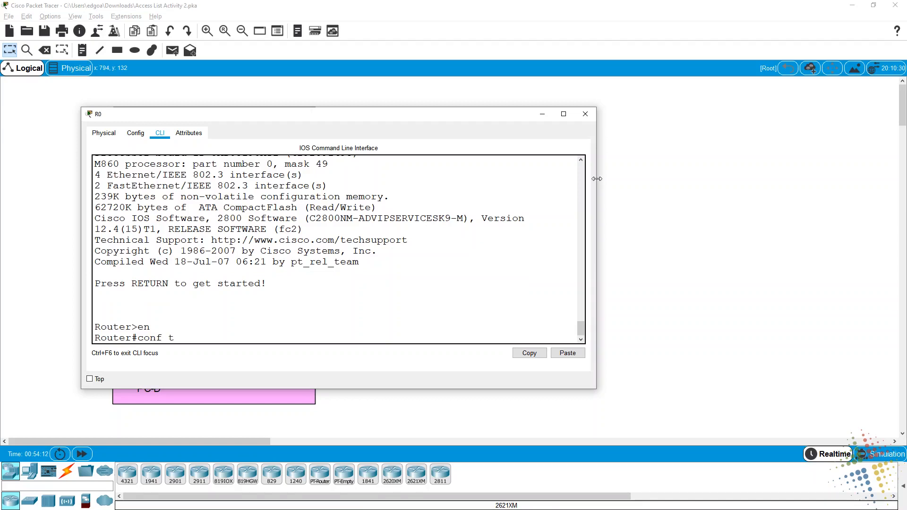
key(Return)
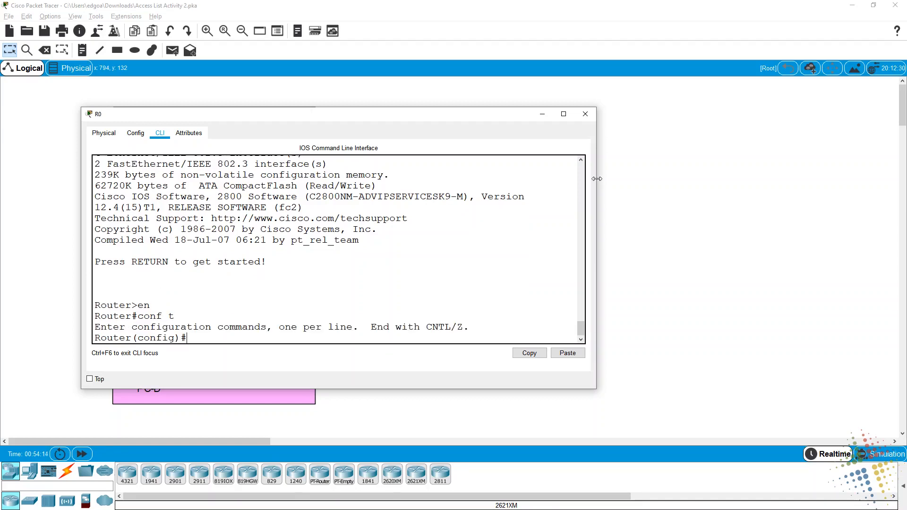
Step: Bring up the Excel rule table beside R0's command line and review its rule names, permit/deny actions and sources
key(alt+Tab)
key(alt+Tab)
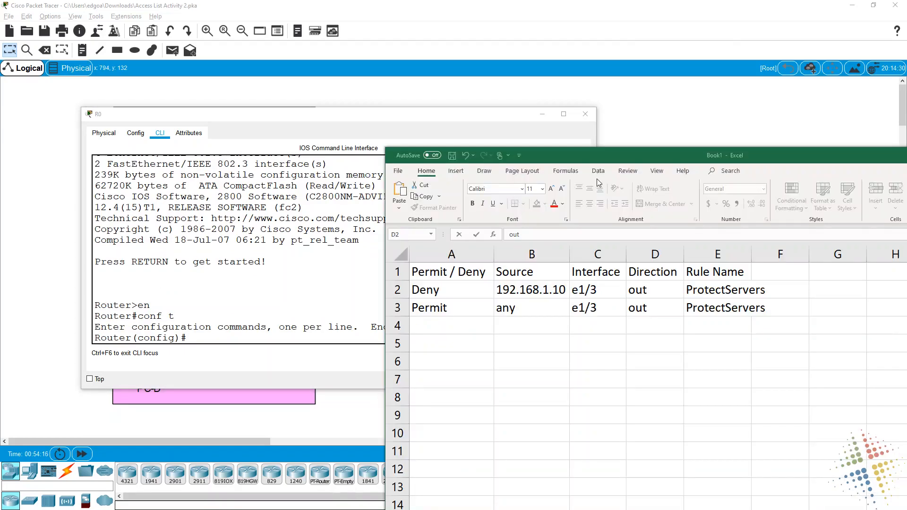
drag(547, 160, 574, 305)
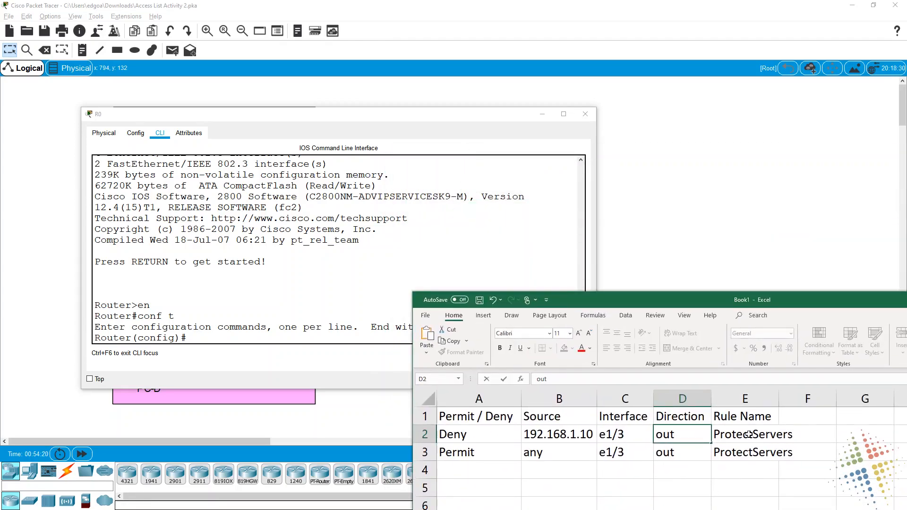
drag(751, 433, 749, 451)
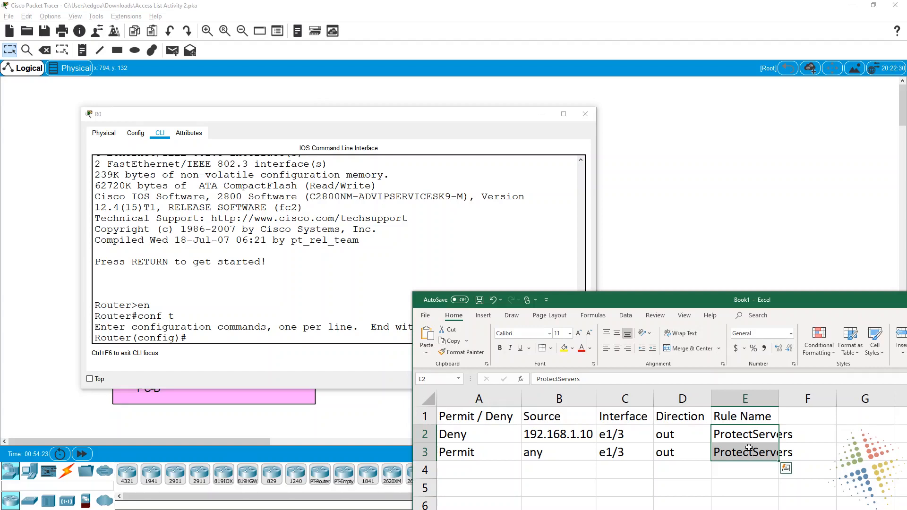
drag(486, 434, 557, 452)
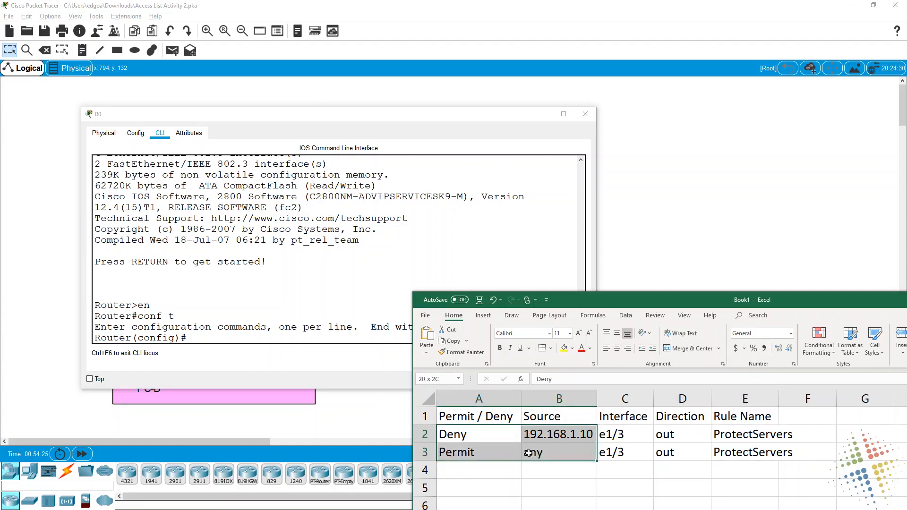
drag(388, 118, 389, 96)
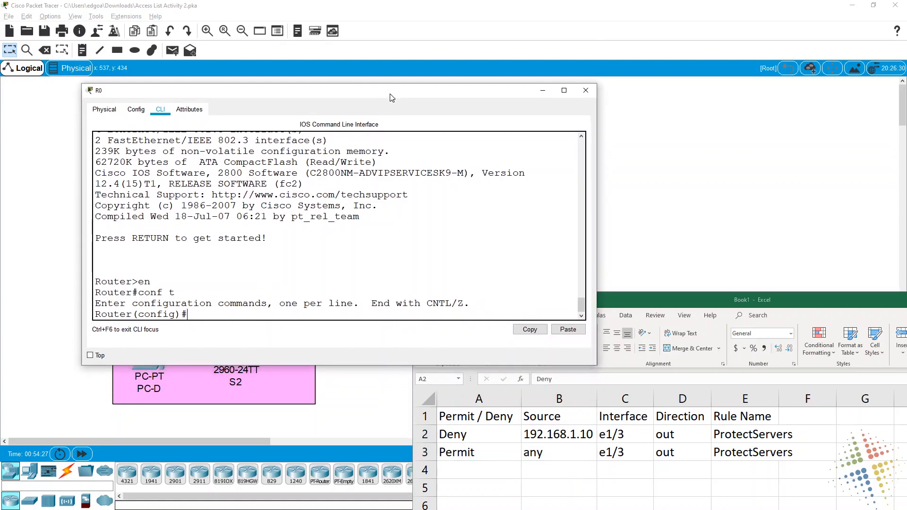
Step: Create a standard named IP access list called ProtectServers on R0, checking the naming options with the inline help
text(ip acce)
key(Tab)
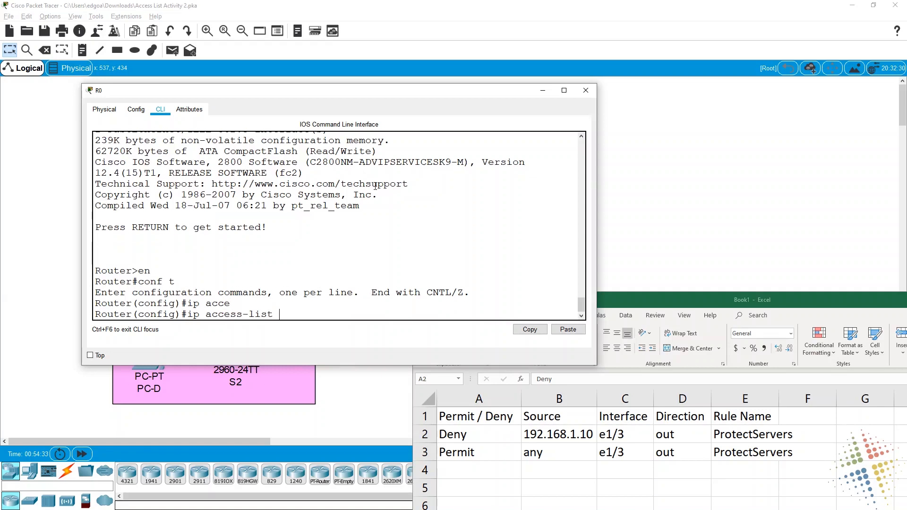
text(st)
key(Tab)
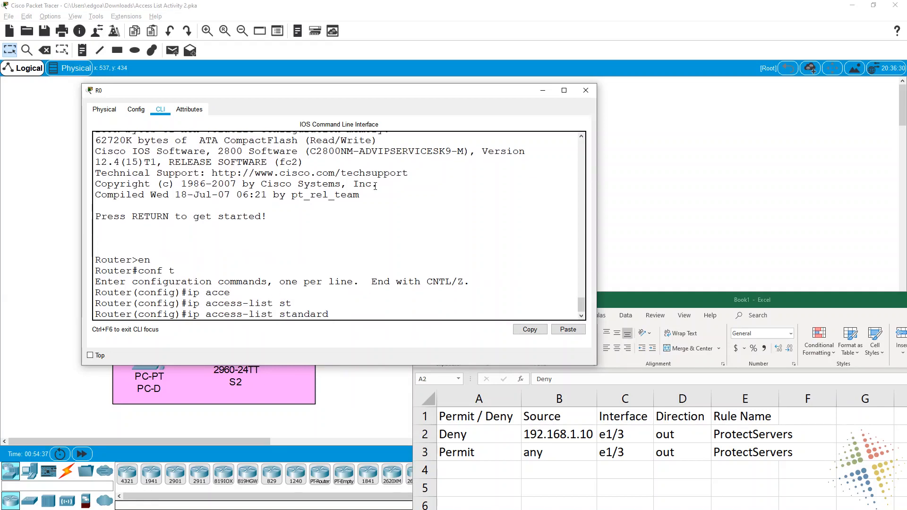
text(?)
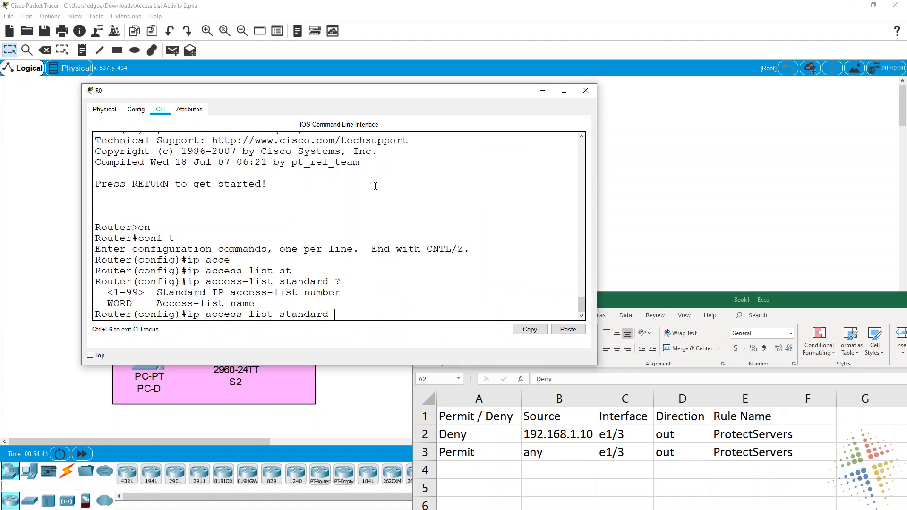
text(ProtectServers)
key(Return)
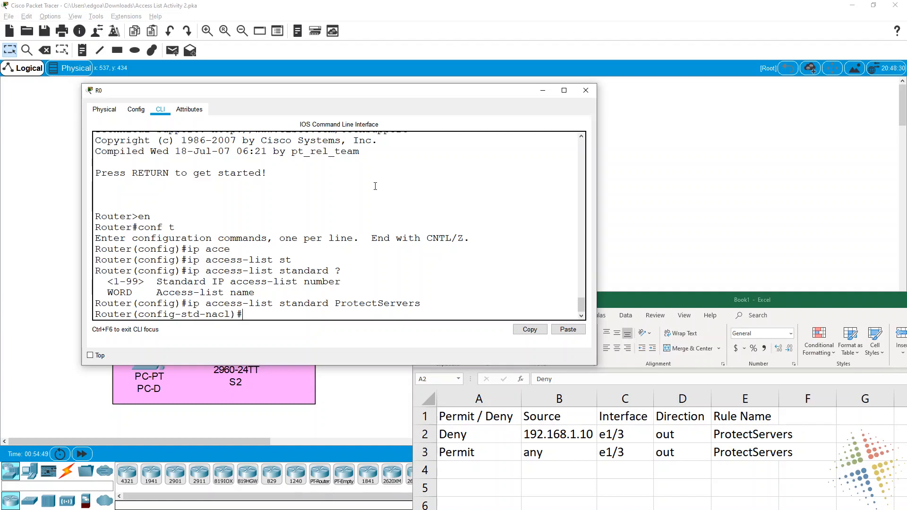
Step: Add a deny rule for host 192.168.1.10 to the ProtectServers access list, checking the available arguments with the inline help
text(de)
key(Tab)
text(n)
key(Tab)
text(?)
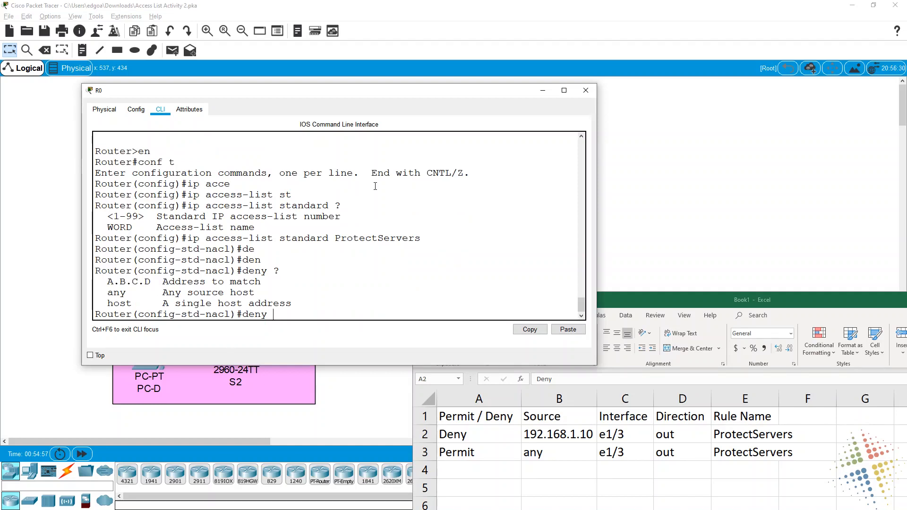
mouse_move(259, 292)
mouse_down()
mouse_move(282, 290)
mouse_move(273, 295)
mouse_up()
mouse_move(297, 303)
mouse_down()
mouse_move(326, 300)
mouse_move(316, 305)
mouse_up()
text(host?)
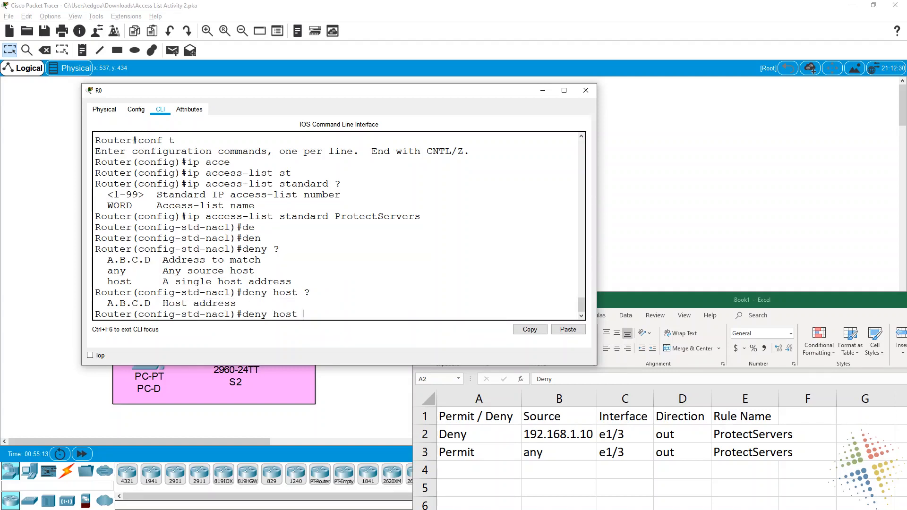
text(192.168.1.10)
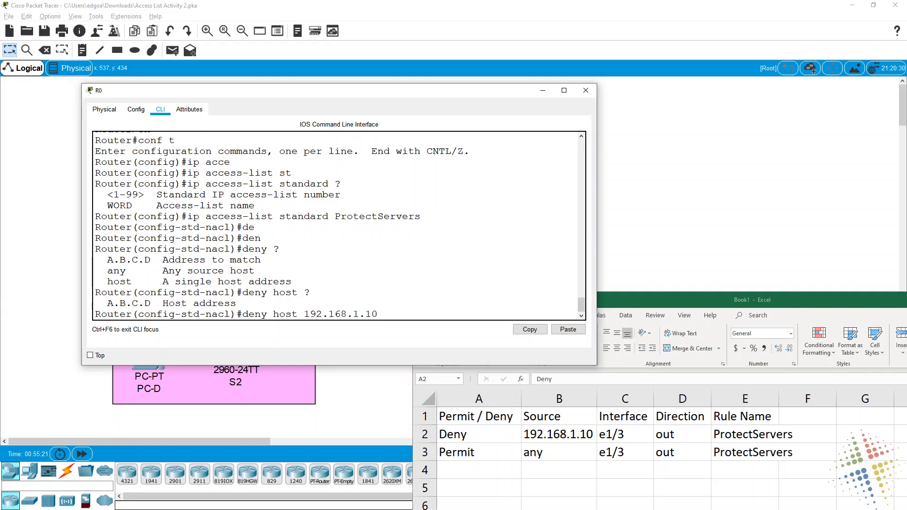
text( ?)
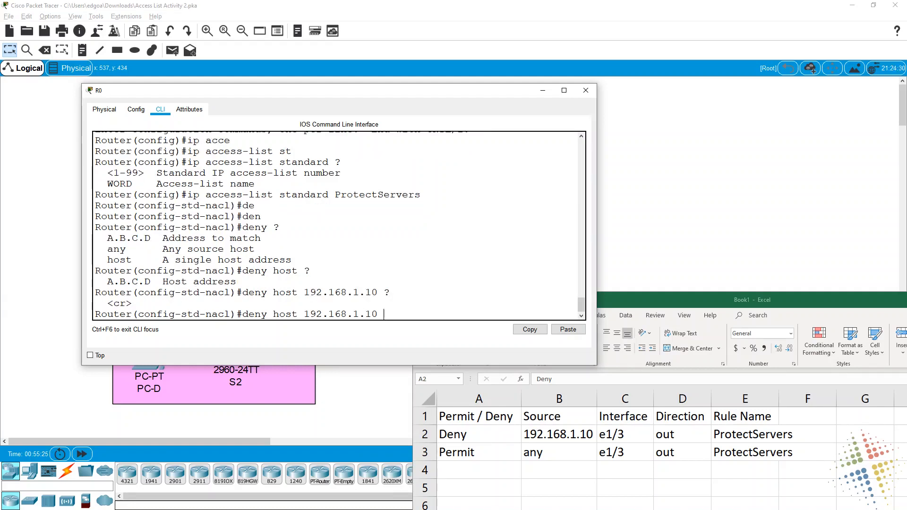
key(Return)
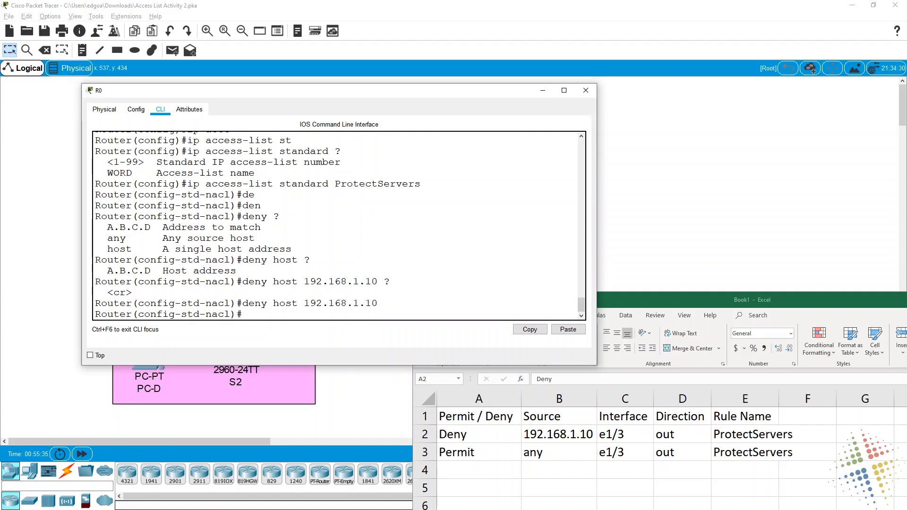
Step: Add a permit any rule to the ProtectServers access list, checking the arguments with the inline help, and exit to global configuration mode
text(per)
key(Tab)
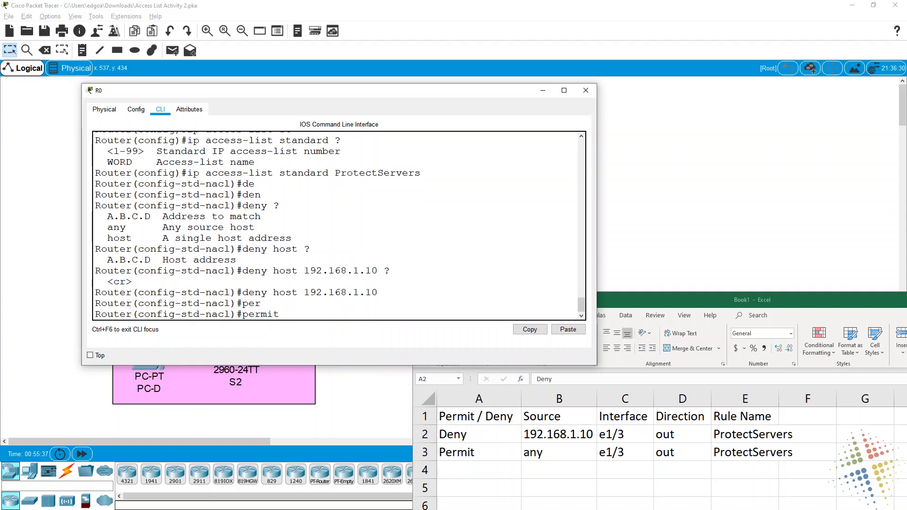
text(?)
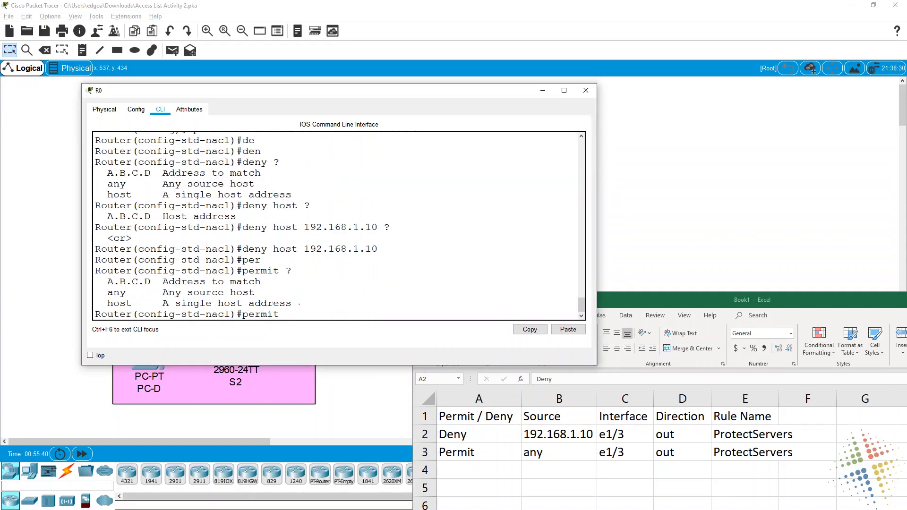
mouse_move(326, 304)
mouse_down()
mouse_move(298, 305)
mouse_move(315, 311)
mouse_up()
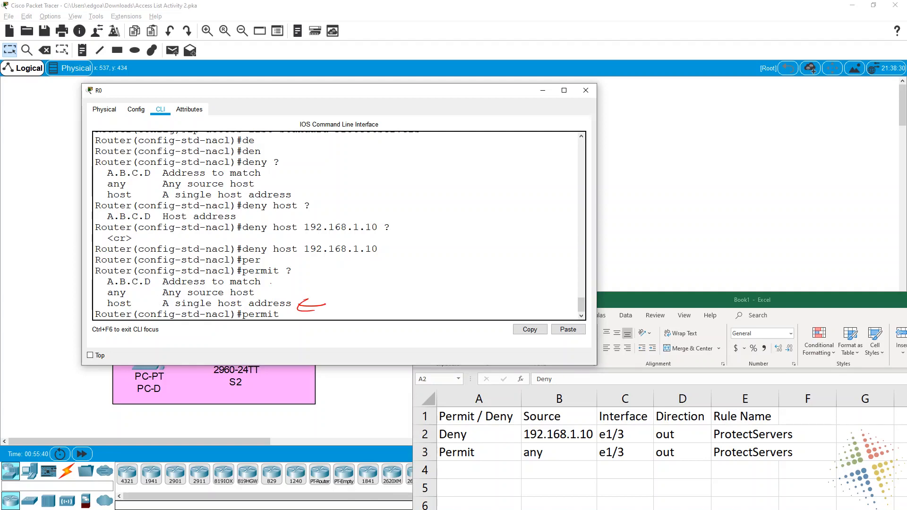
mouse_move(297, 280)
mouse_down()
mouse_move(268, 284)
mouse_move(282, 288)
mouse_up()
drag(104, 302, 263, 304)
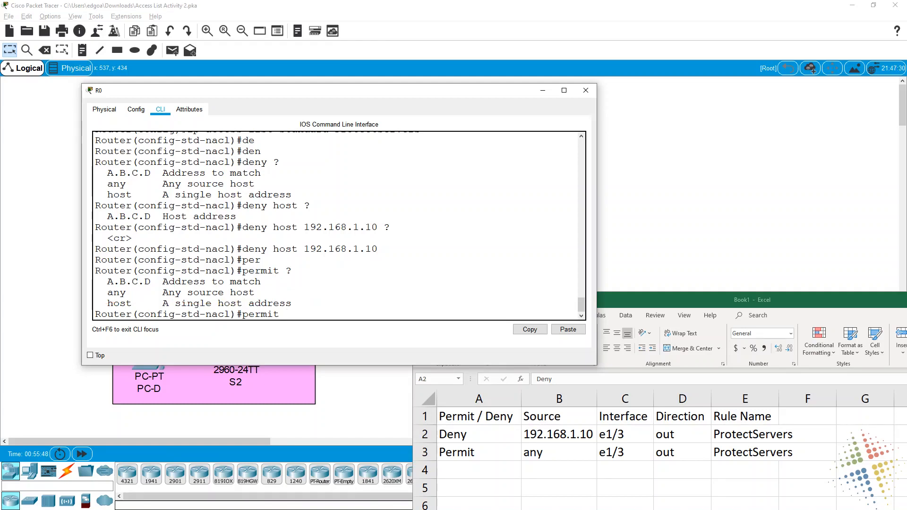
text(an)
text(cy?)
key(Return)
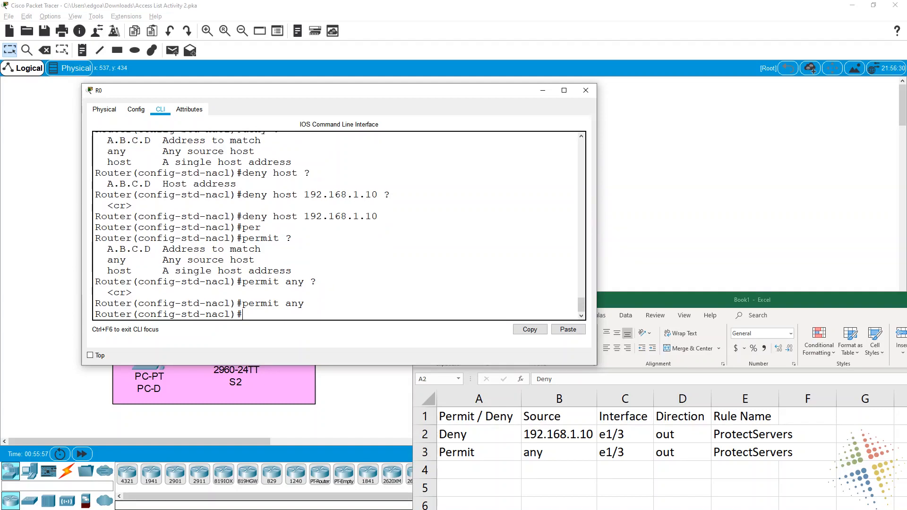
text(exit)
key(Return)
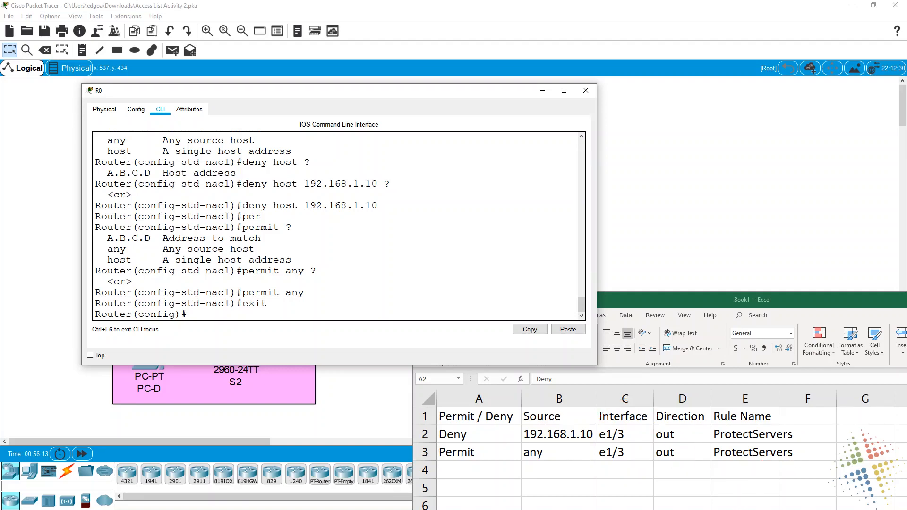
Step: Enter configuration of interface e1/3 on R0 and begin the ip access-group command, listing its arguments with the inline help
text(int e1/3)
key(Return)
text(ip acc)
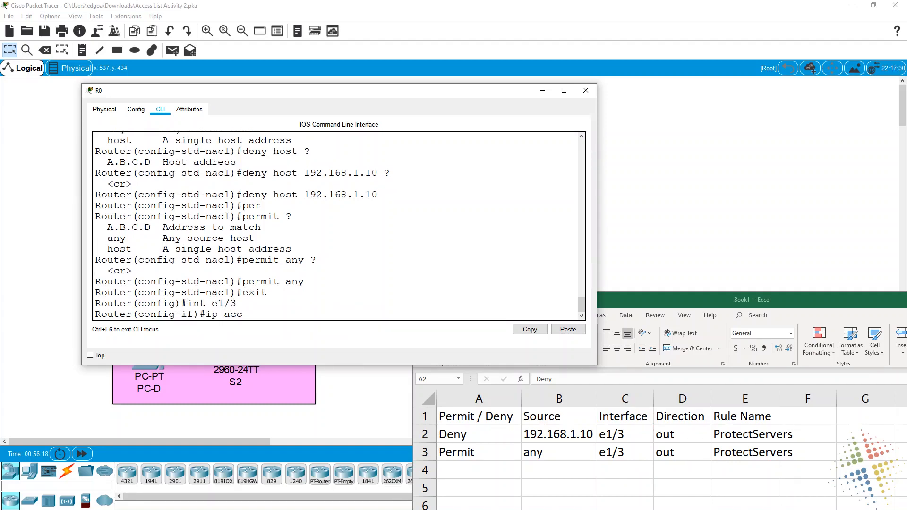
key(Tab)
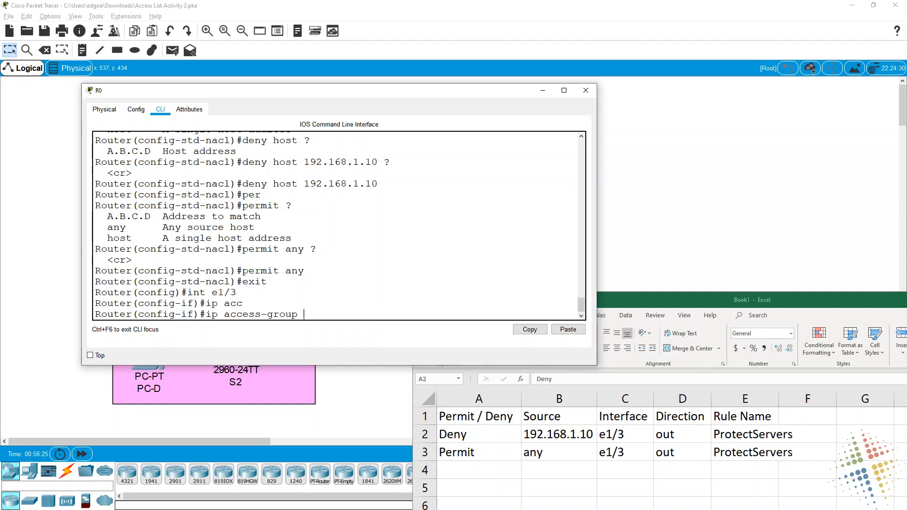
text(?)
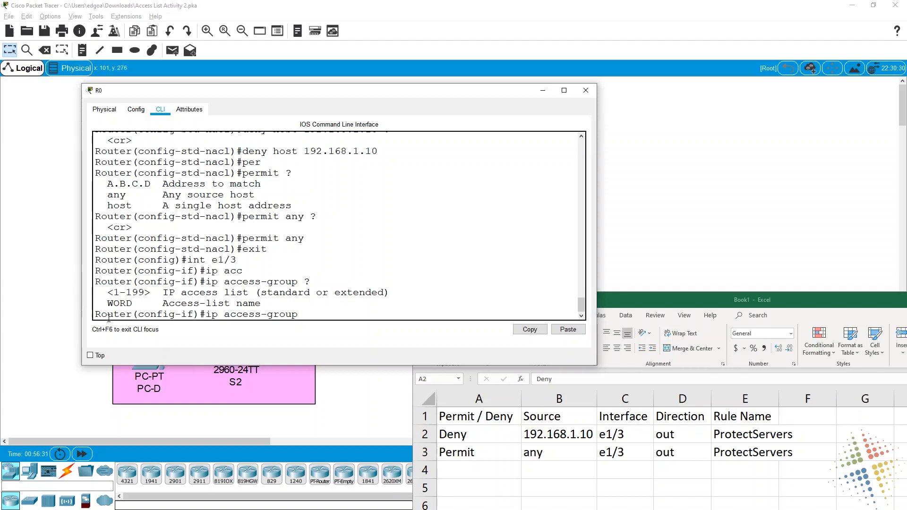
Step: Apply ProtectServers to e1/3 in the out direction, copying the list name from the earlier access-list command, and close R0's window
double_click(118, 304)
scroll(267, 306, up, 2)
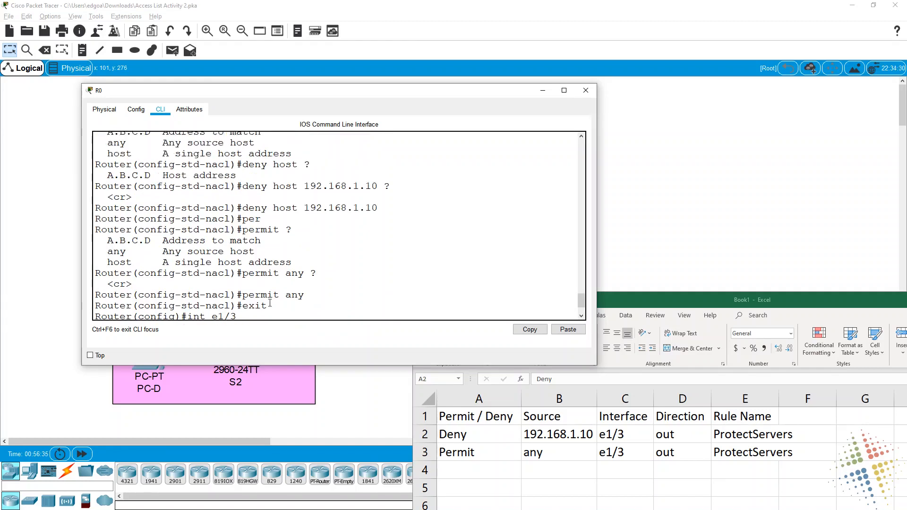
scroll(269, 303, up, 3)
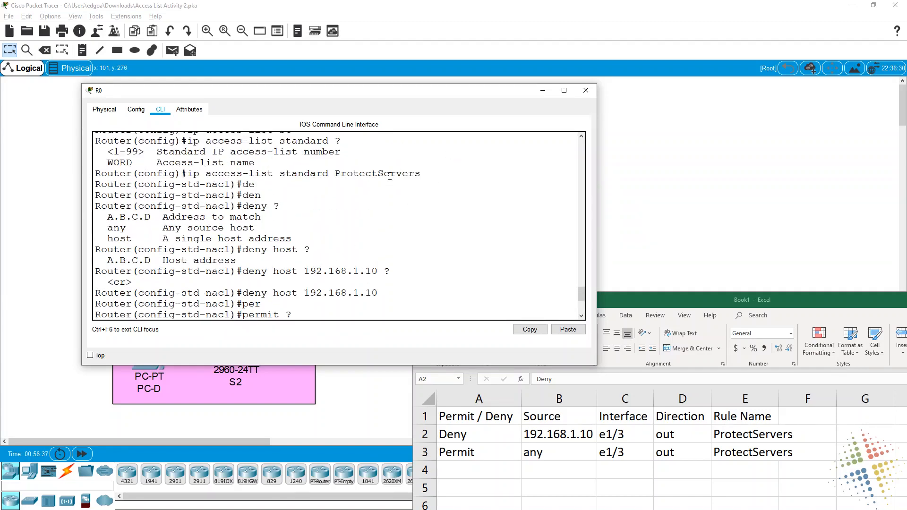
double_click(390, 175)
click(529, 330)
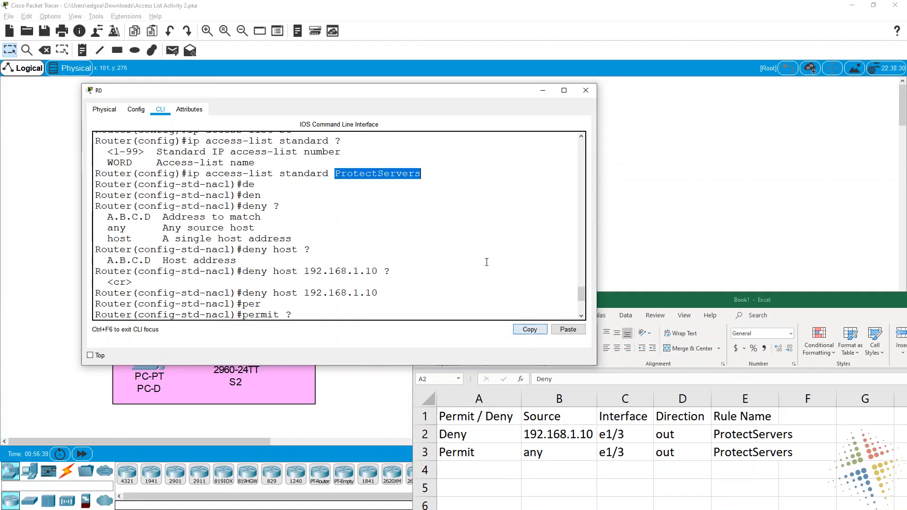
scroll(457, 236, down, 5)
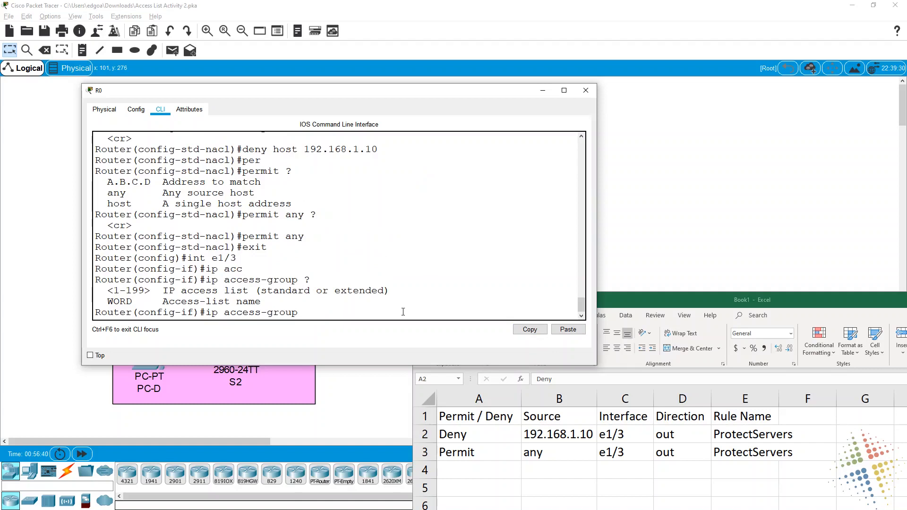
click(569, 329)
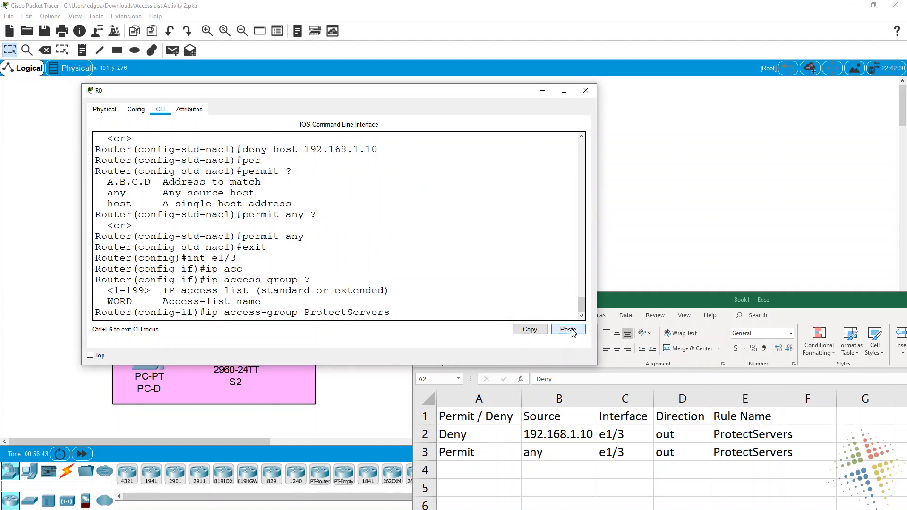
text(?)
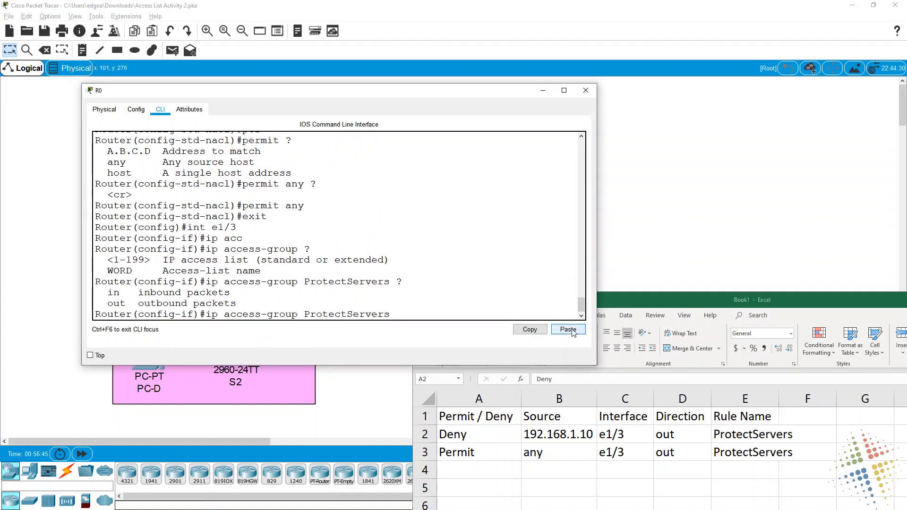
text(out ?)
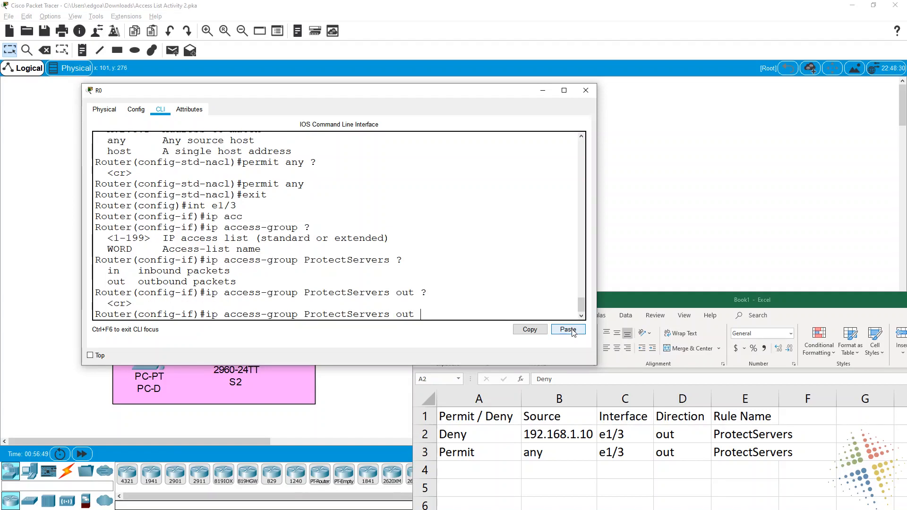
key(Return)
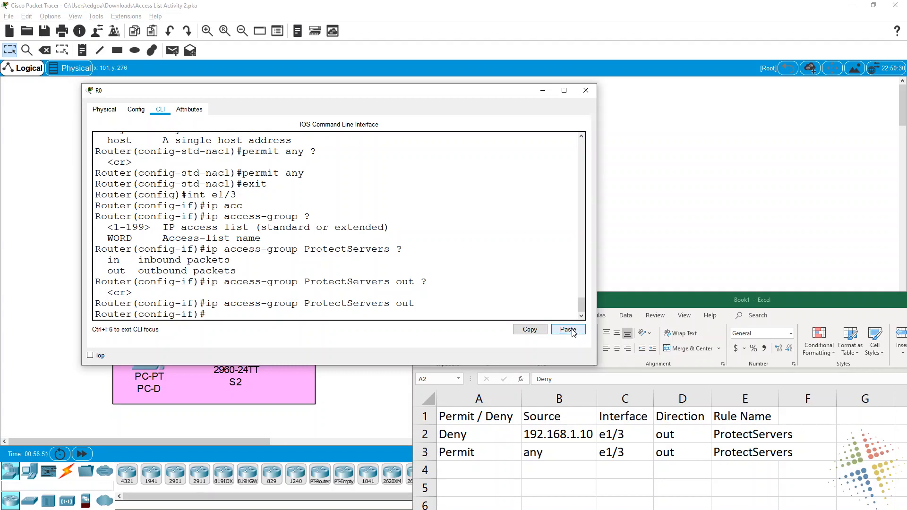
click(586, 91)
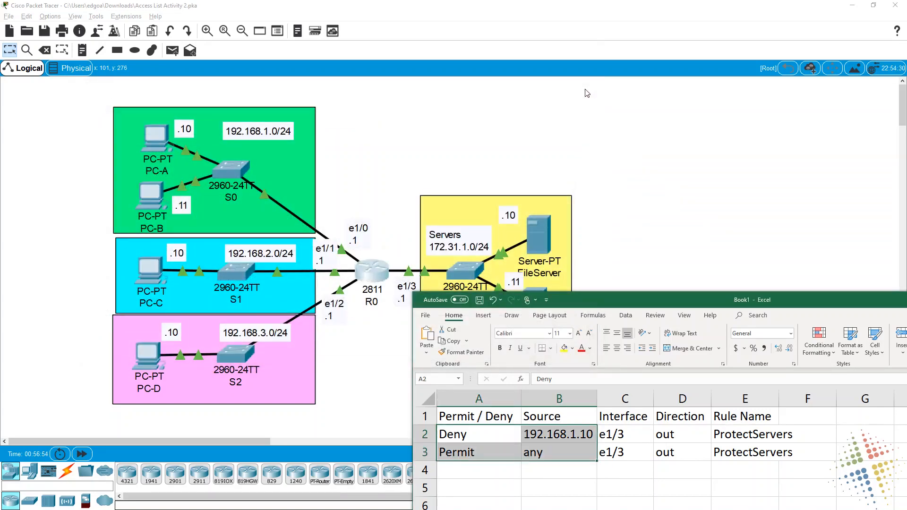
Step: Bring the network topology to the front and ping FileServer at 172.31.1.10 from PC-A's Command Prompt, keeping the topology in view
click(603, 38)
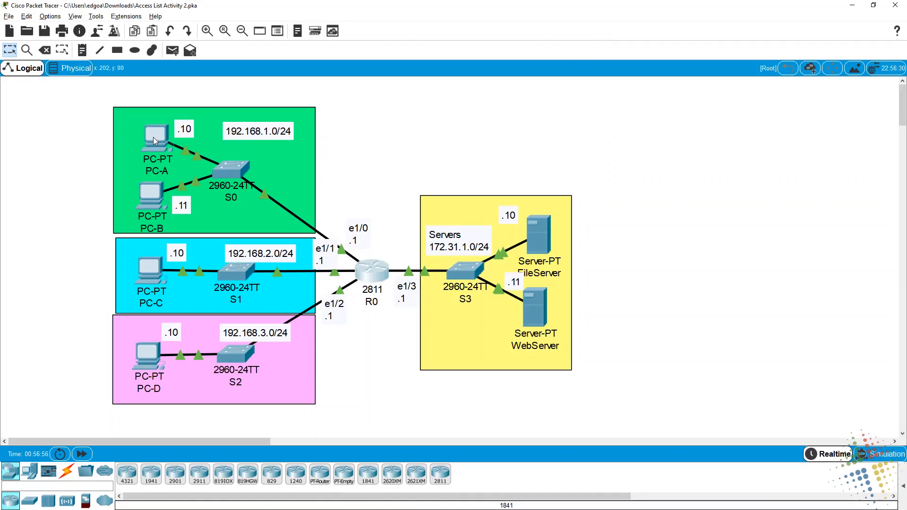
mouse_move(153, 137)
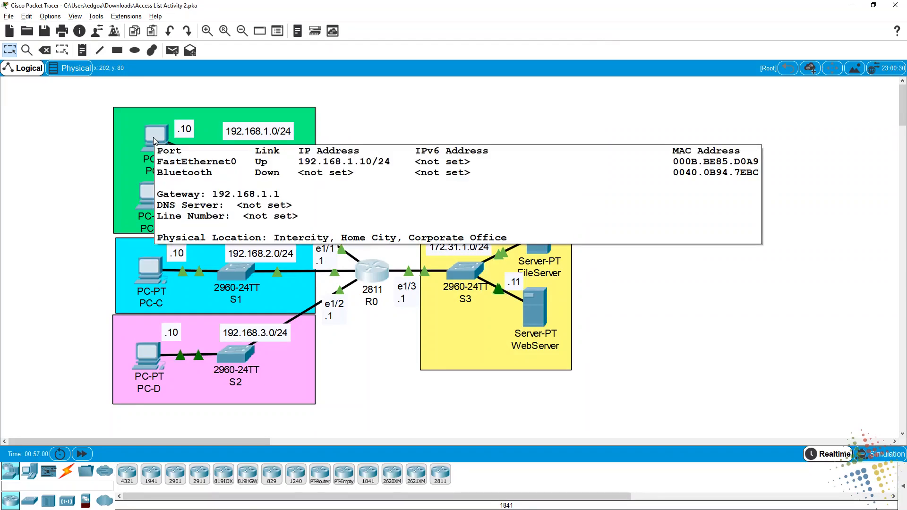
click(153, 137)
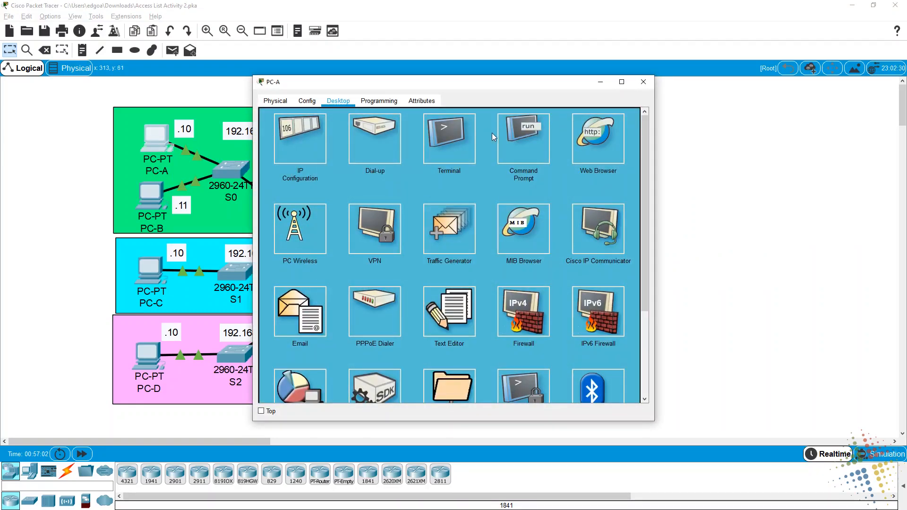
click(536, 149)
drag(473, 87, 778, 82)
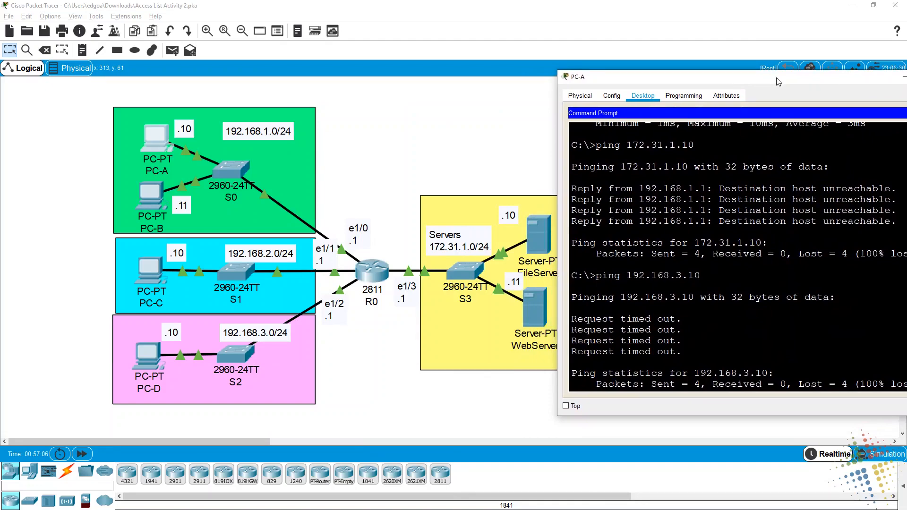
key(Up)
key(Up)
key(Up)
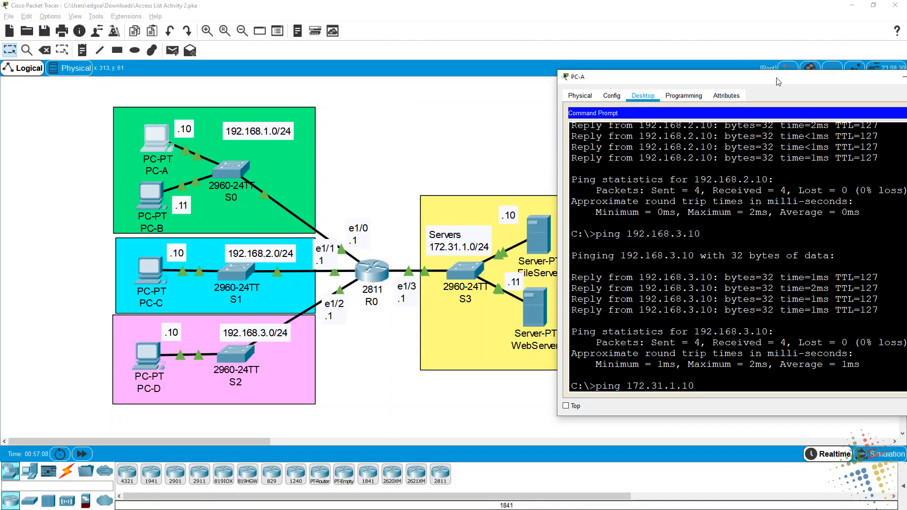
key(Return)
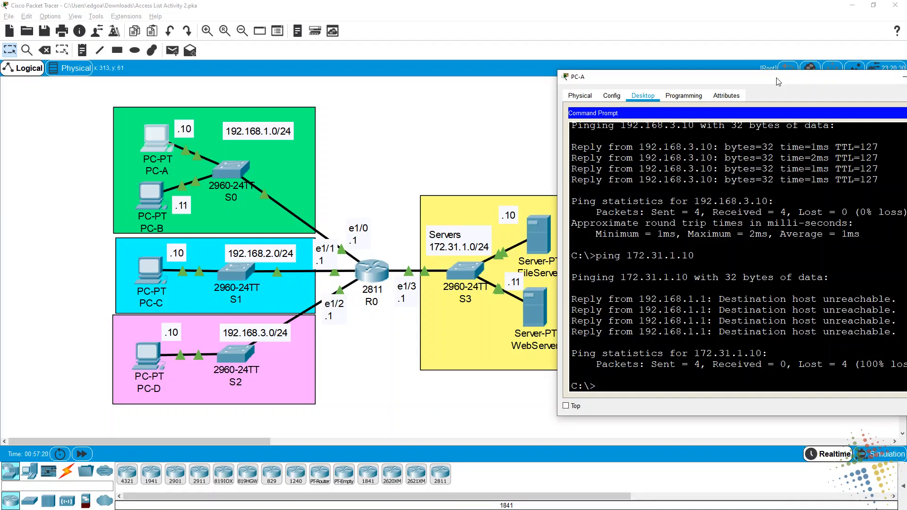
Step: Ping PC-D at 192.168.3.10 from PC-A, and close PC-A's window
key(Up)
key(Up)
key(Return)
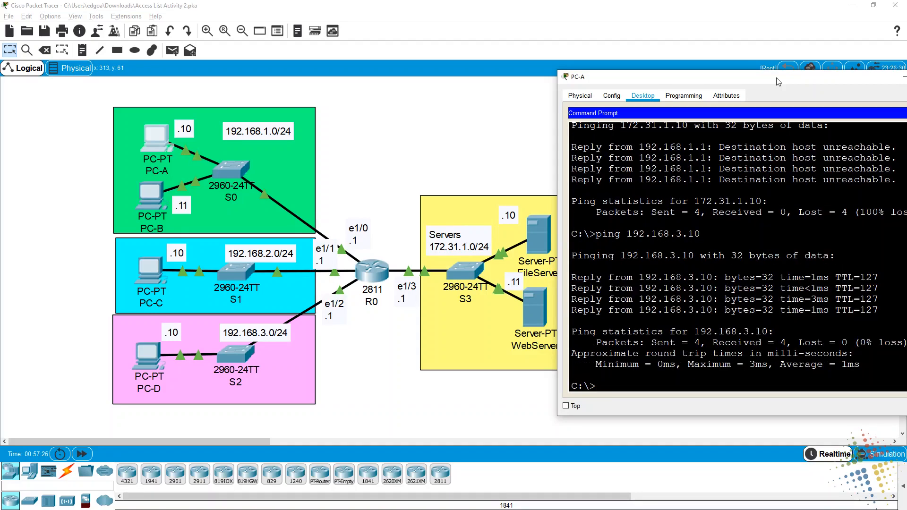
drag(778, 81, 584, 96)
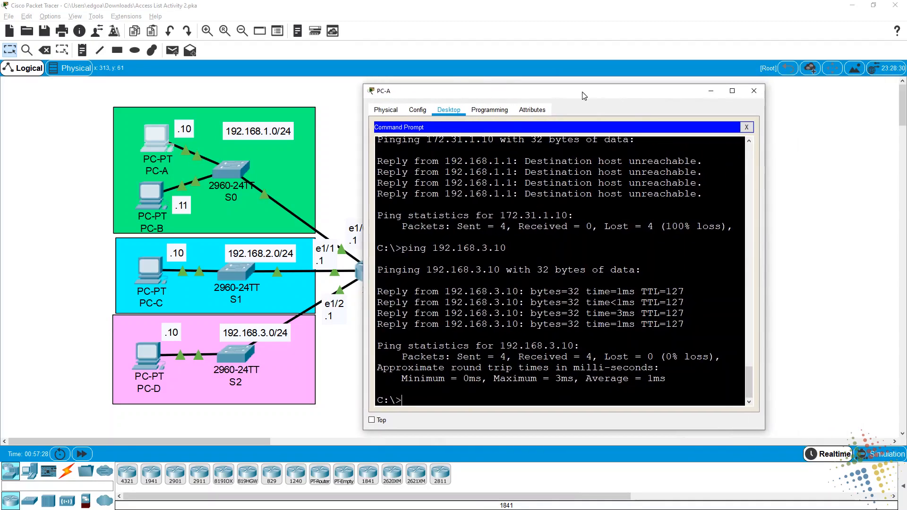
click(754, 91)
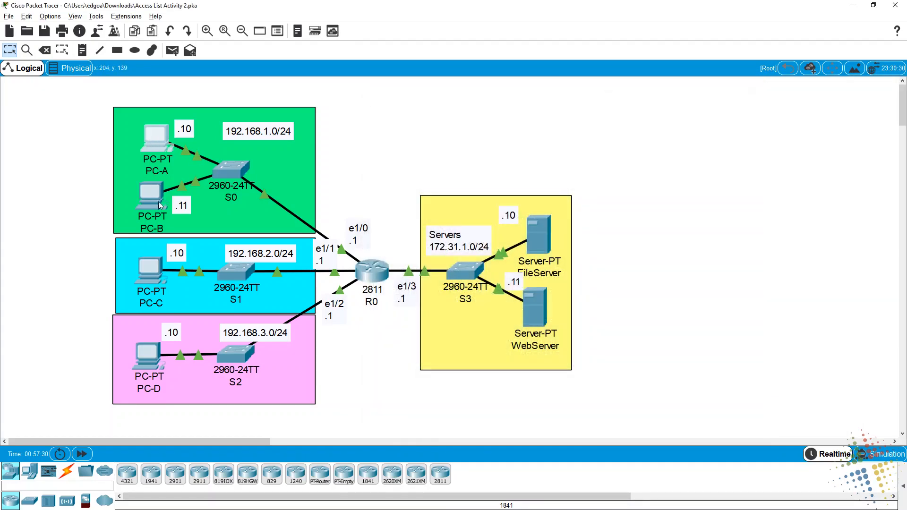
Step: Ping FileServer at 172.31.1.10 from PC-B's Command Prompt, and close PC-B's window
click(154, 198)
click(502, 137)
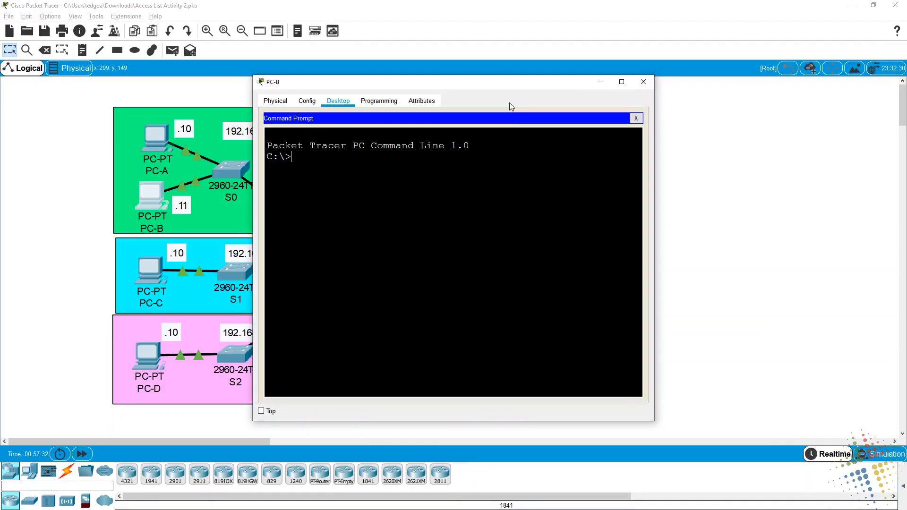
drag(478, 88, 785, 90)
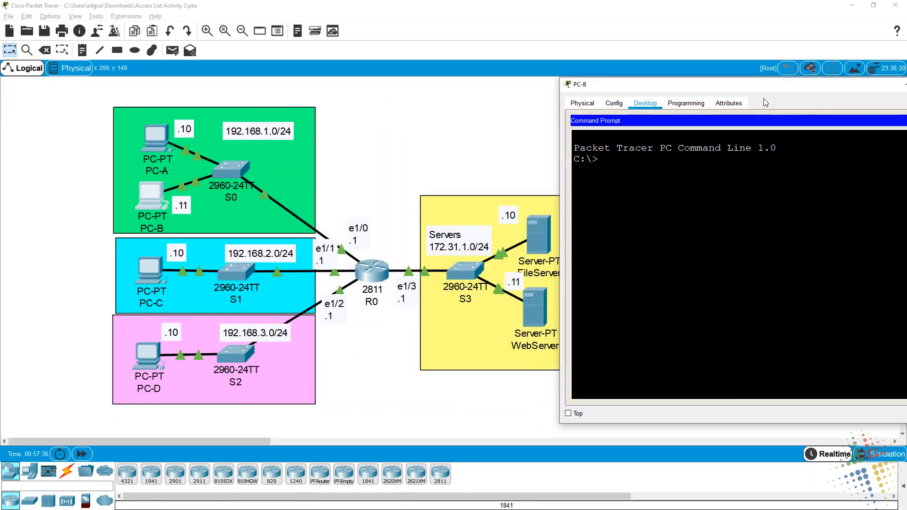
text(ping 17)
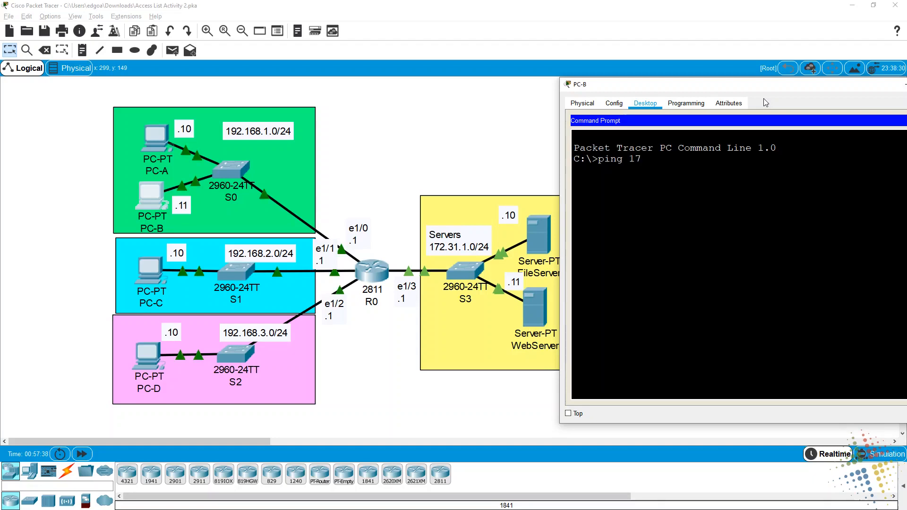
text(2.31.1.10)
key(Return)
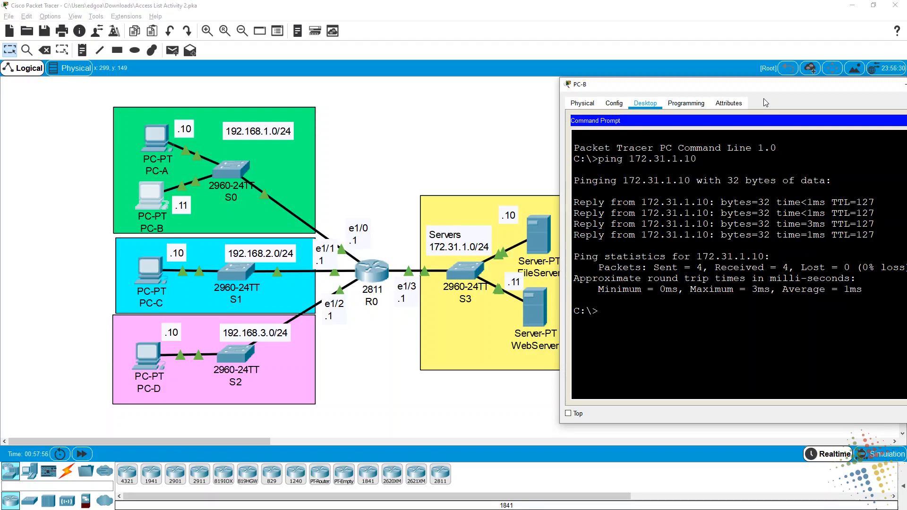
drag(806, 87, 580, 78)
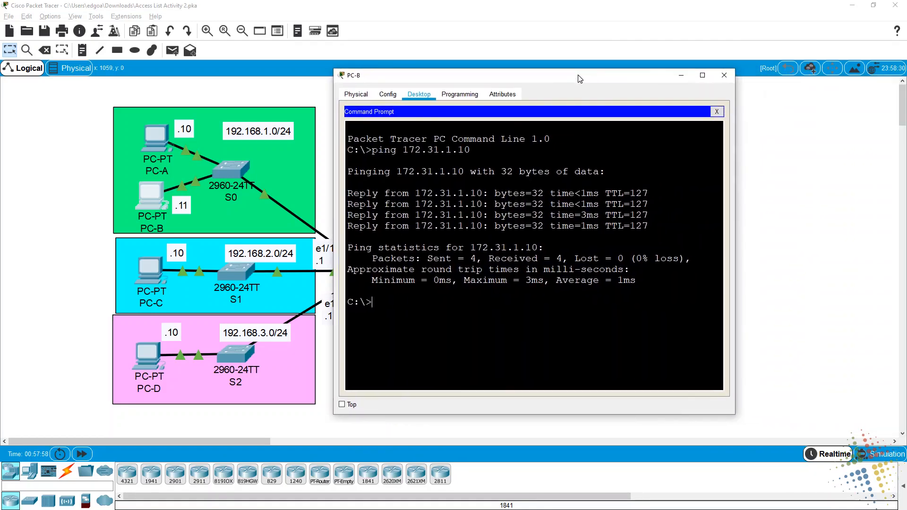
click(729, 78)
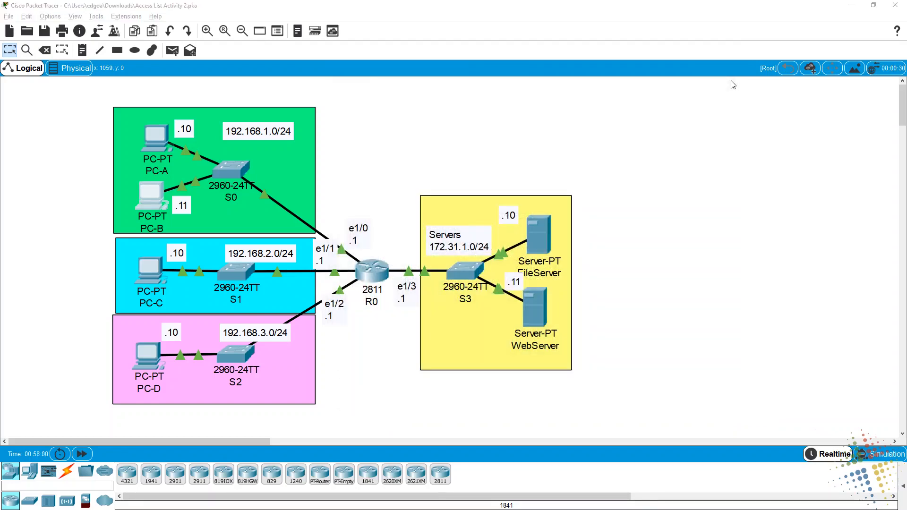
Step: Switch to the Word requirements document, tick the first two requirements, and underline 192.168.1.0/24 and 192.168.3.0/24 with the annotation pen
key(alt+Tab)
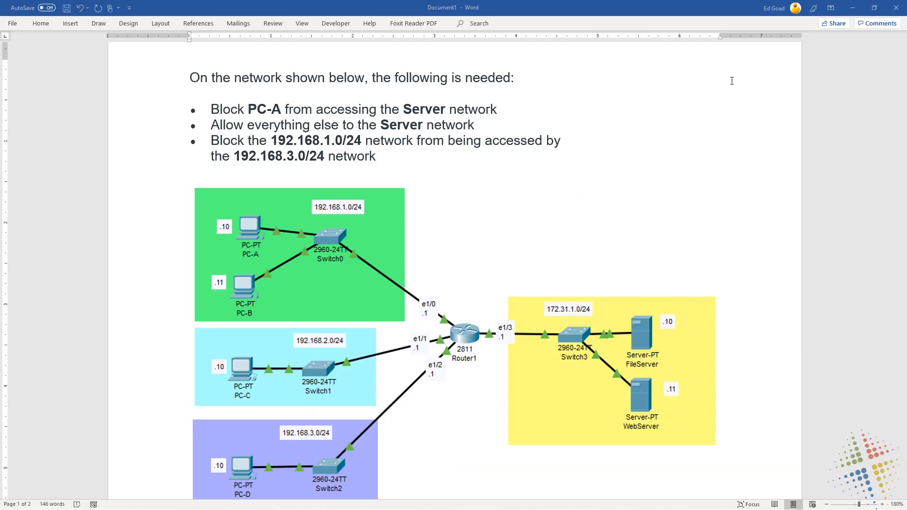
key(ctrl+shift+3)
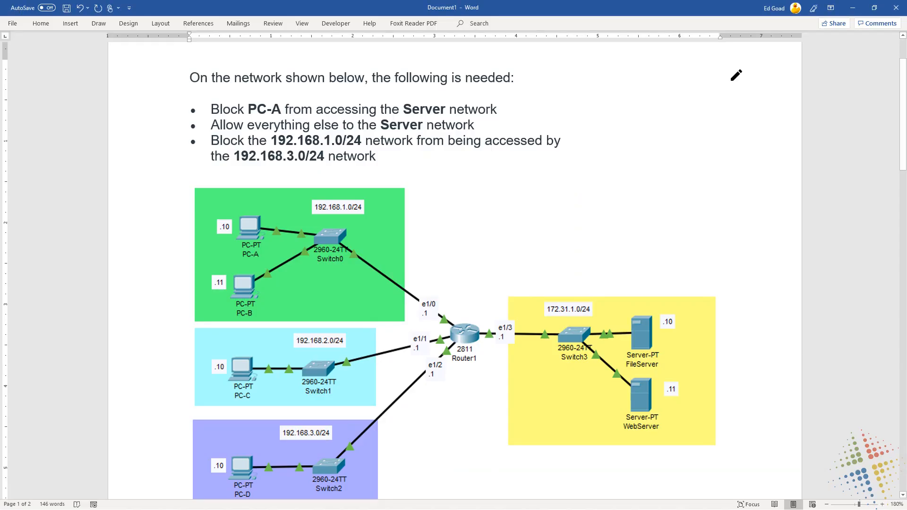
drag(507, 109, 529, 97)
drag(492, 125, 517, 114)
drag(277, 150, 358, 150)
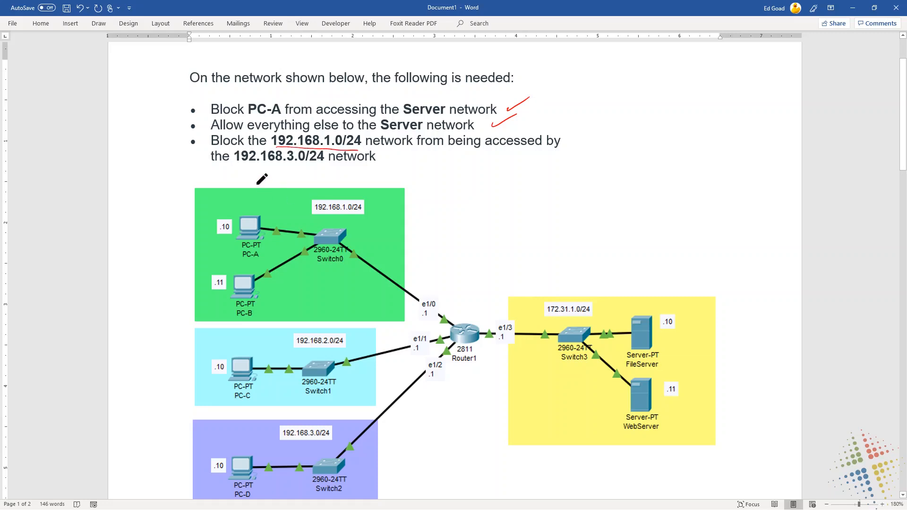
drag(240, 165, 324, 162)
Step: Annotate the diagram with "Protect" pointing at the 192.168.1.0/24 network and draw the traffic paths from the other networks through the router
mouse_move(441, 215)
mouse_down()
mouse_move(406, 238)
mouse_move(427, 238)
mouse_move(451, 216)
mouse_up()
mouse_move(444, 197)
mouse_down()
mouse_move(470, 203)
mouse_move(526, 191)
mouse_up()
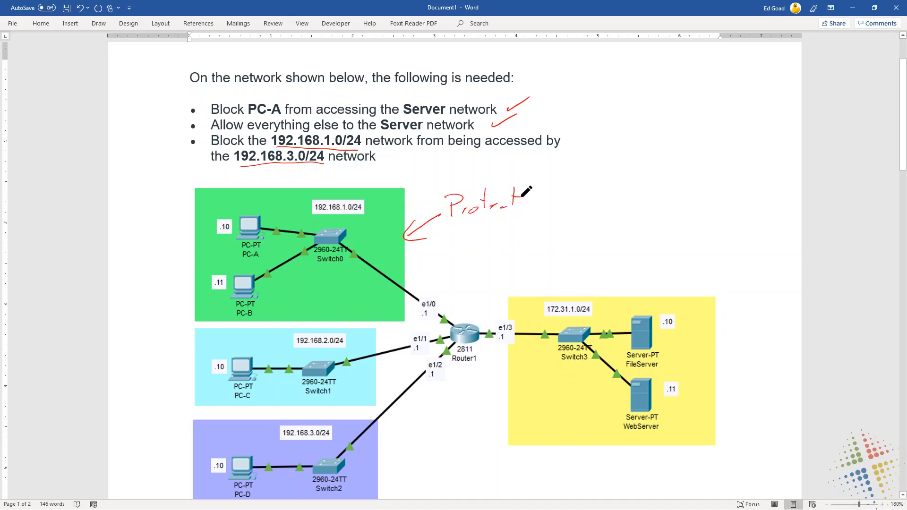
mouse_move(402, 445)
mouse_down()
mouse_move(417, 437)
mouse_move(393, 450)
mouse_move(468, 344)
mouse_move(391, 257)
mouse_move(410, 264)
mouse_up()
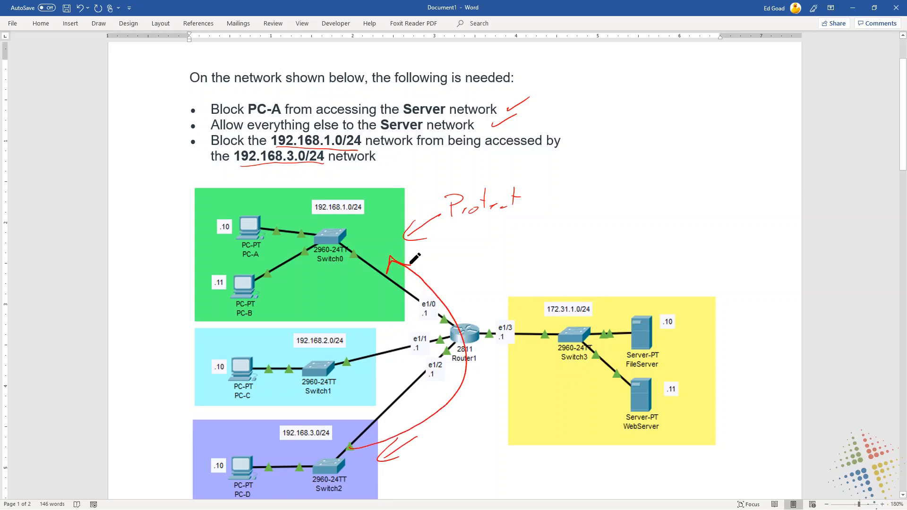
mouse_move(472, 310)
mouse_down()
mouse_move(452, 336)
mouse_move(472, 336)
mouse_up()
mouse_move(332, 379)
mouse_down()
mouse_move(427, 341)
mouse_move(403, 289)
mouse_move(416, 303)
mouse_up()
drag(584, 346, 422, 262)
drag(432, 254, 451, 273)
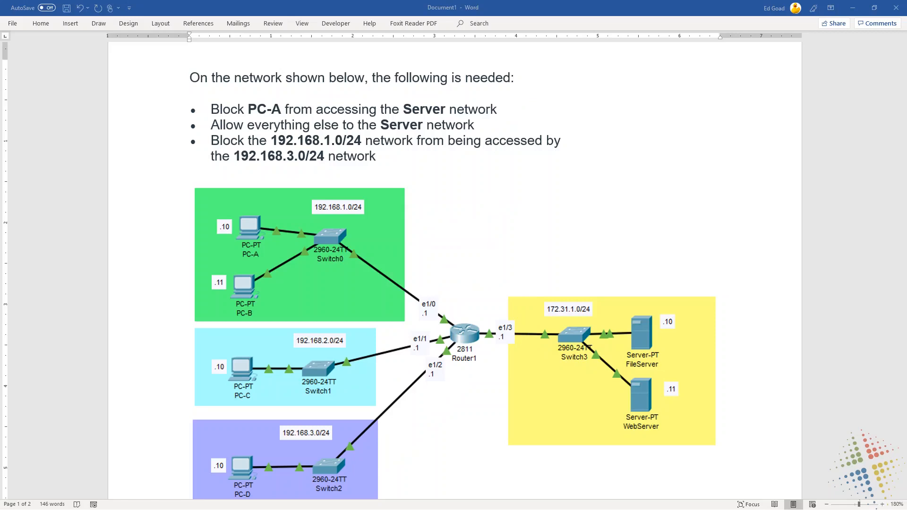
Step: Switch to the Excel rule table, reposition its window, and enter a Deny rule with source 192.168.3.0/24 in row 4
key(alt+Tab)
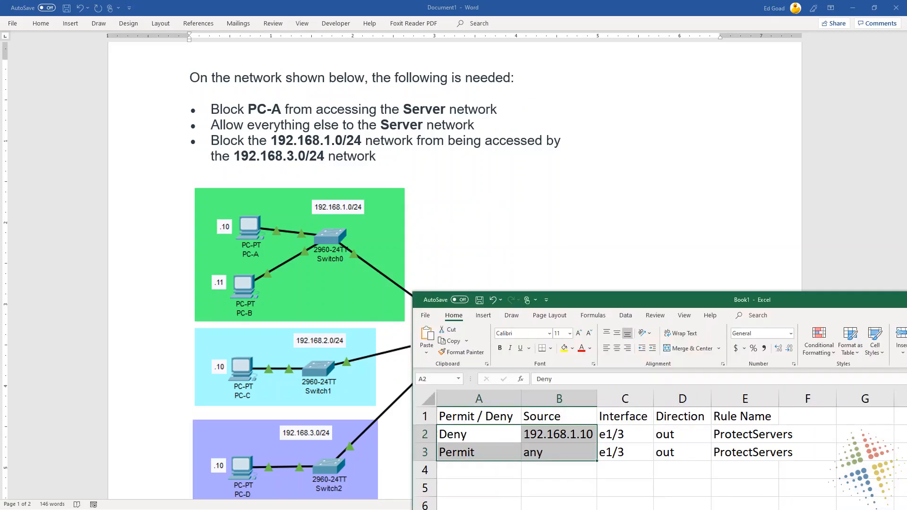
drag(579, 302, 637, 114)
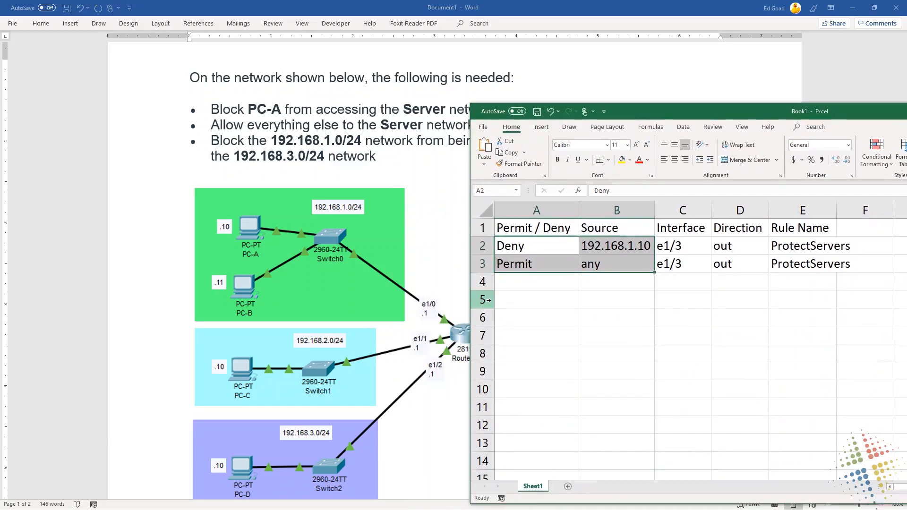
click(532, 282)
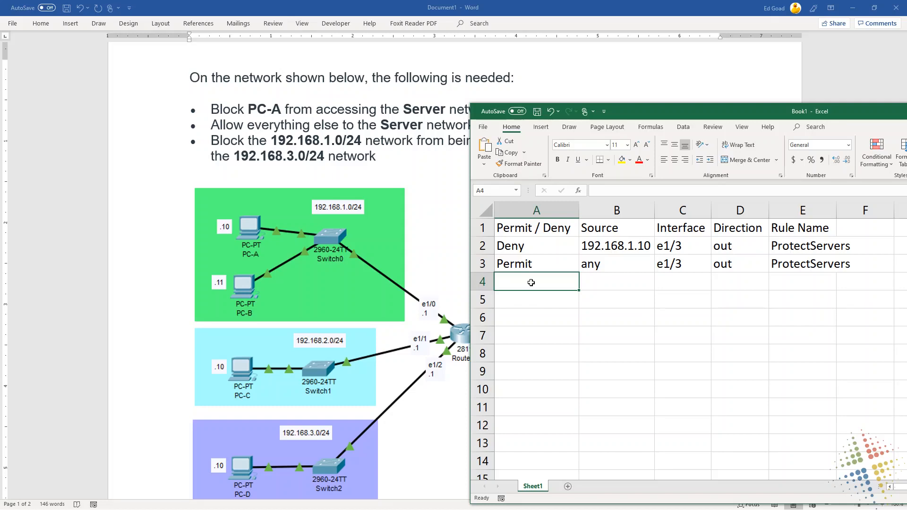
text(Deny)
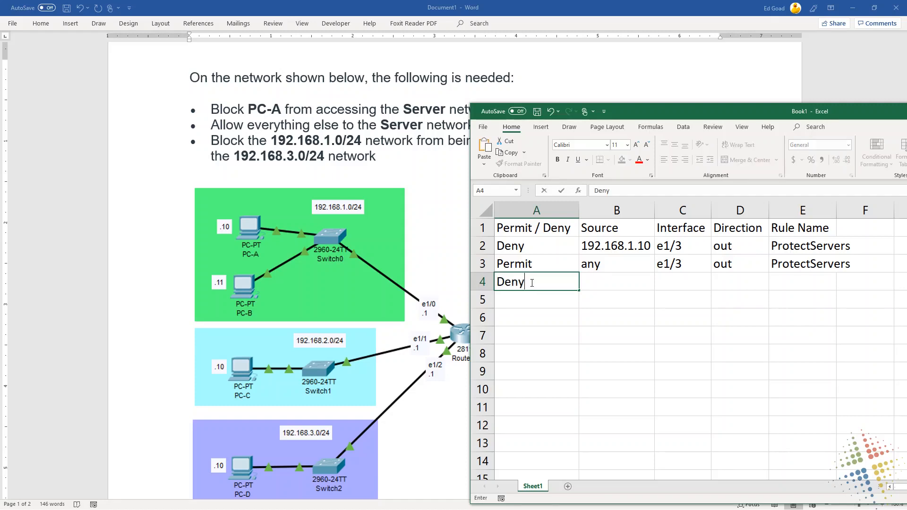
key(Tab)
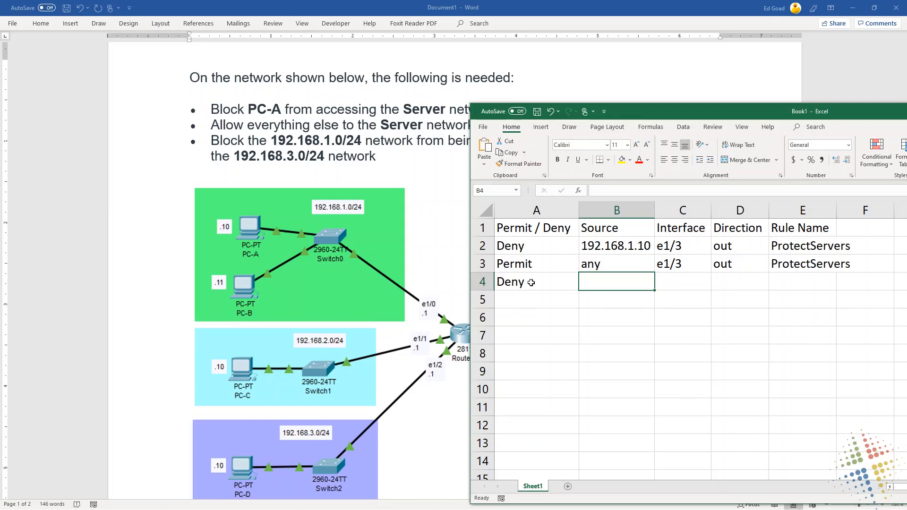
text(192.168.)
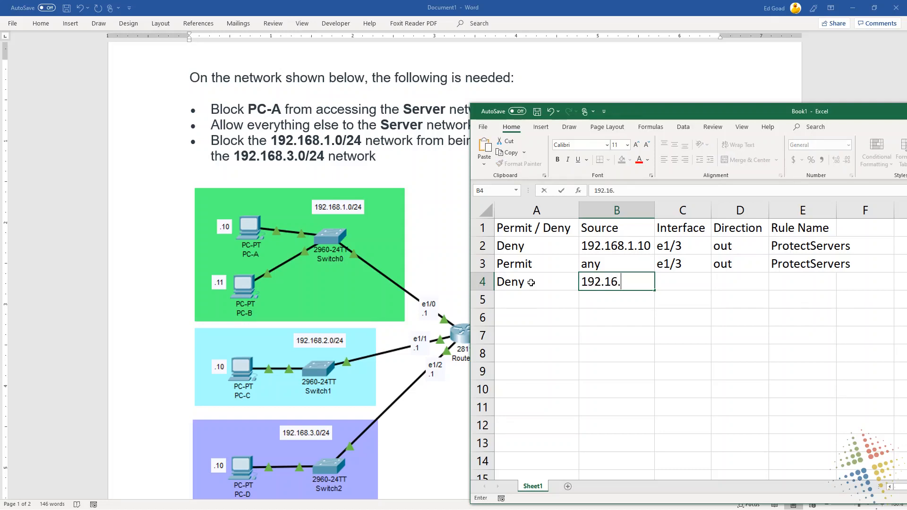
text(3)
key(BackSpace)
key(BackSpace)
text(8.3.0/24)
key(Tab)
Step: Enter Protect192.168.1.0 as the rule name in row 4, leaving the interface and direction blank
key(Tab)
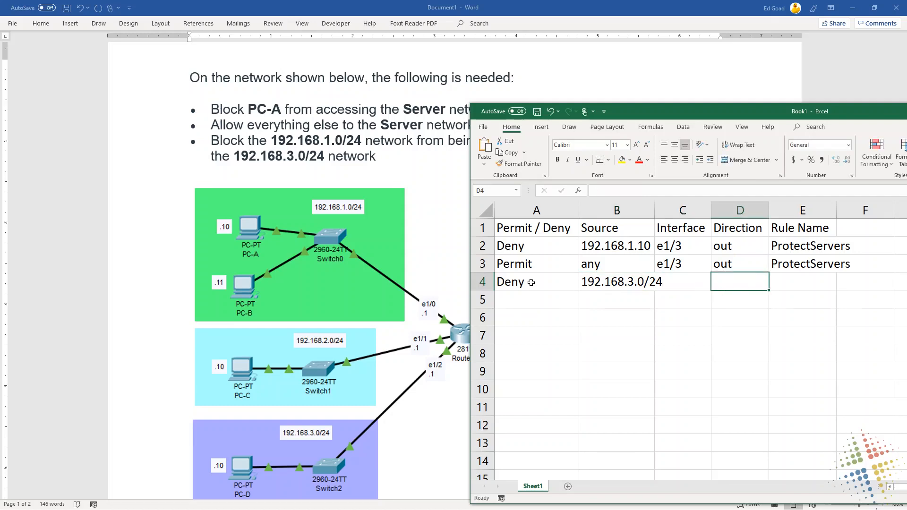
key(Tab)
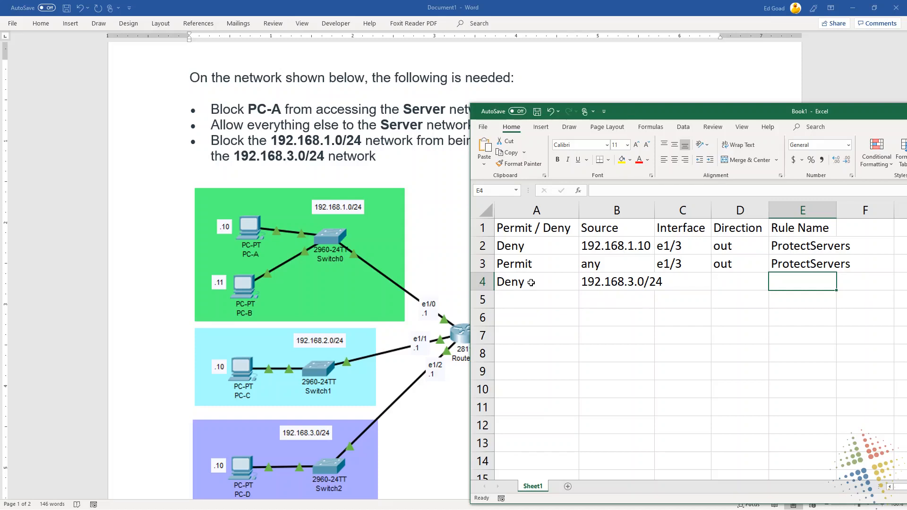
text(Protect1)
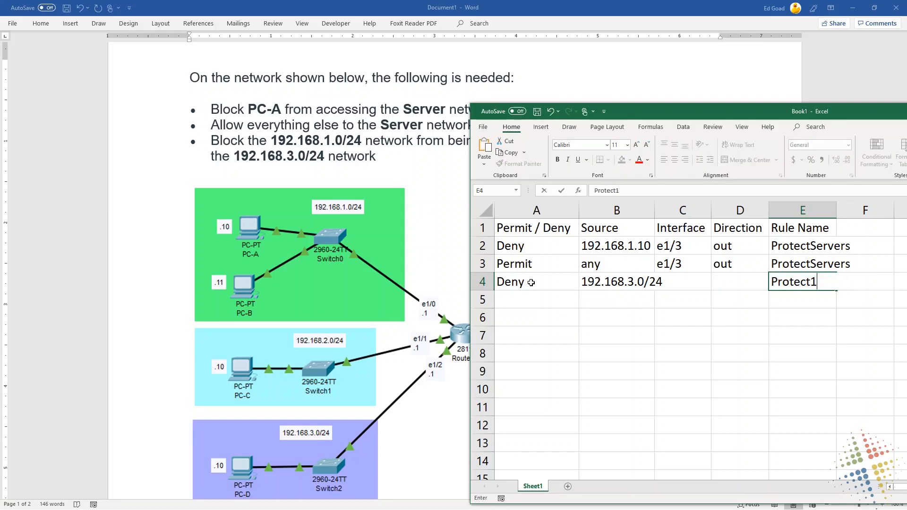
text(92.168.1.0)
key(Return)
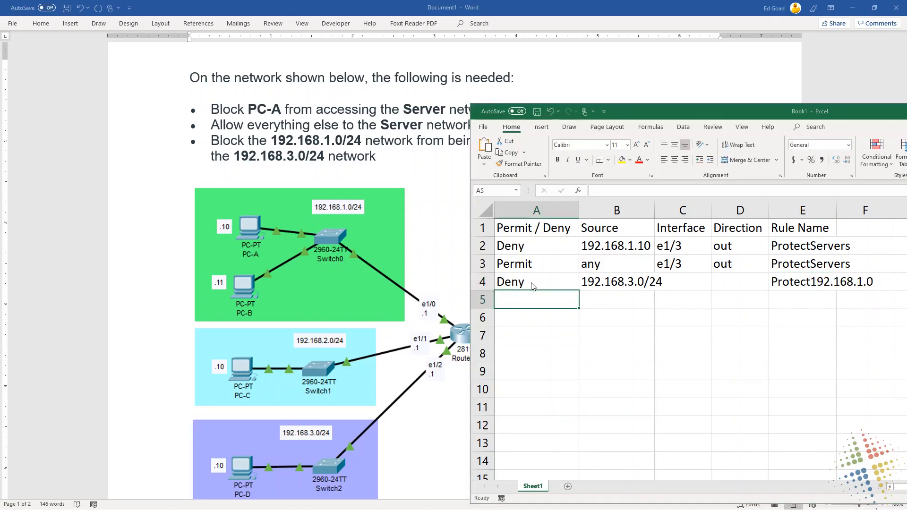
key(alt+Tab)
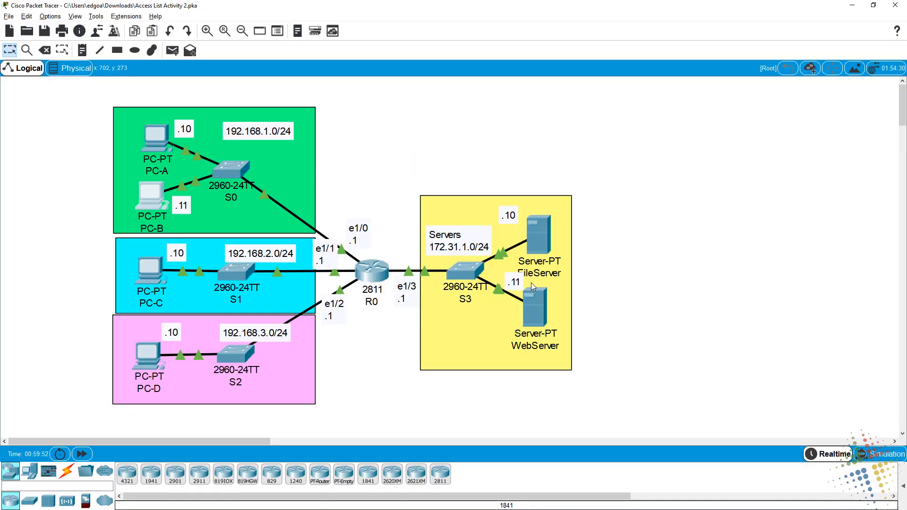
key(alt+Tab)
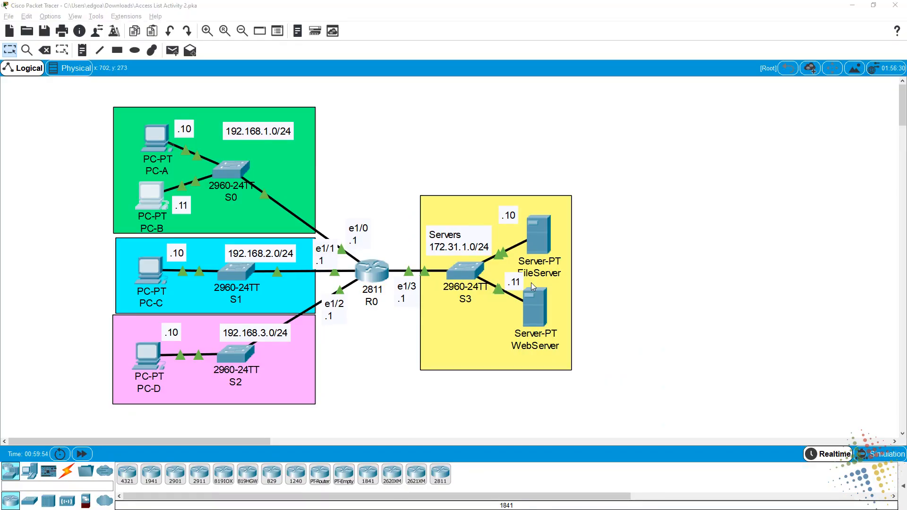
key(alt+Tab)
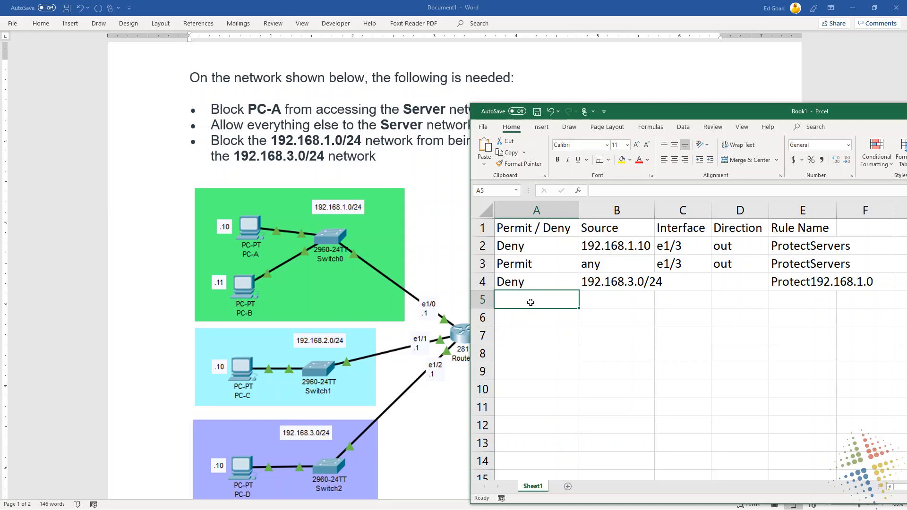
drag(539, 244, 616, 252)
drag(579, 282, 602, 283)
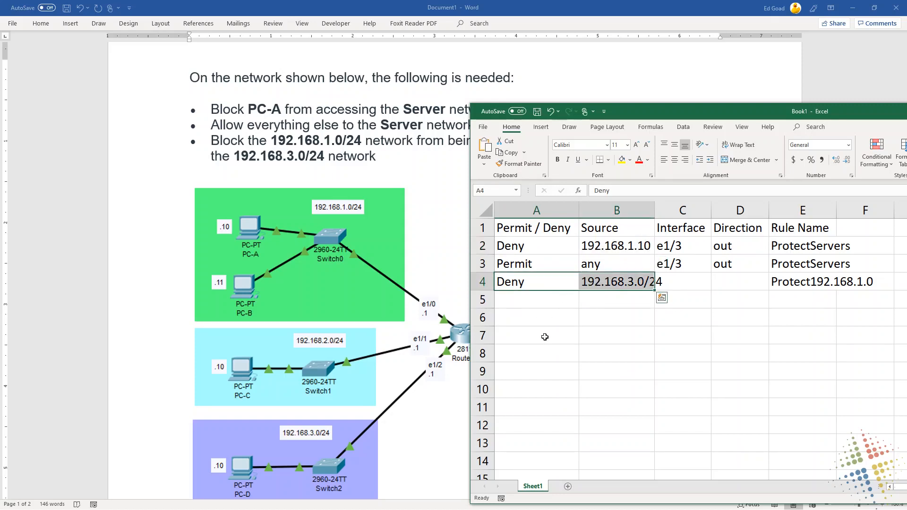
Step: Enter a Permit rule with source any in row 5 of the rule table
click(553, 301)
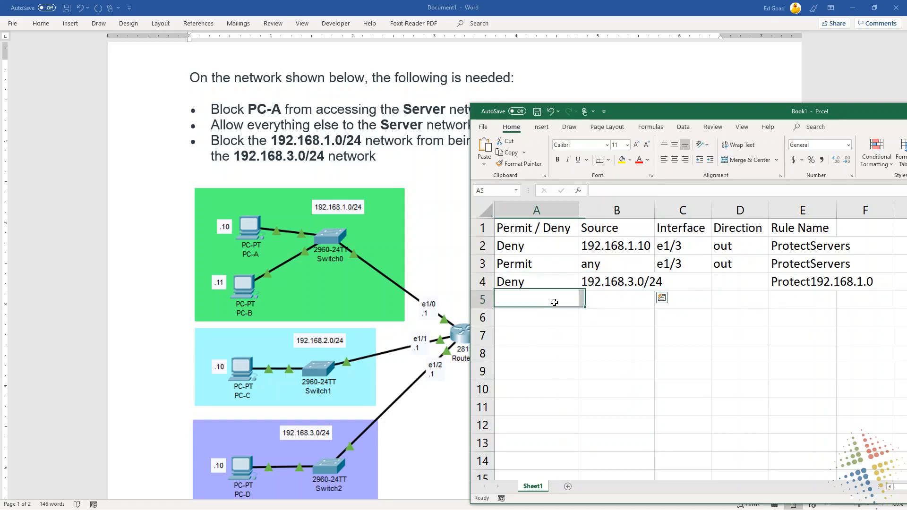
text(Permit an)
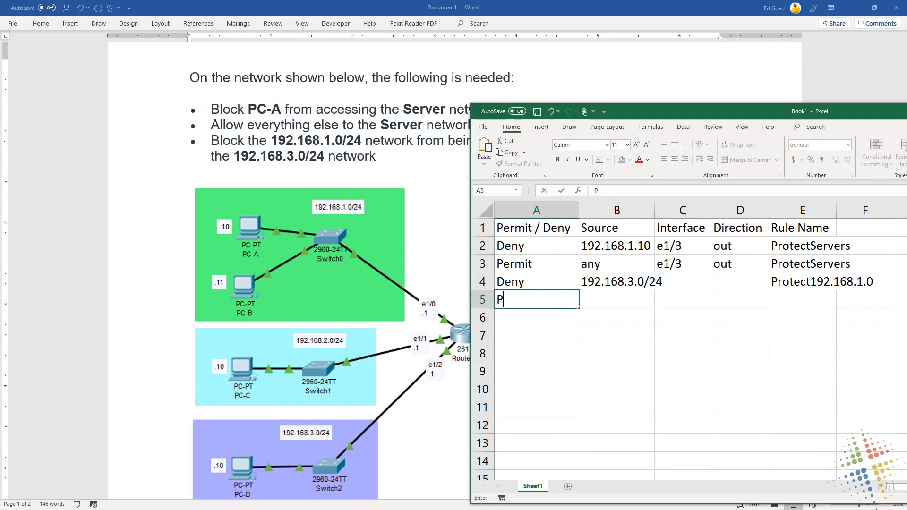
key(BackSpace)
key(BackSpace)
key(Tab)
text(any)
key(Tab)
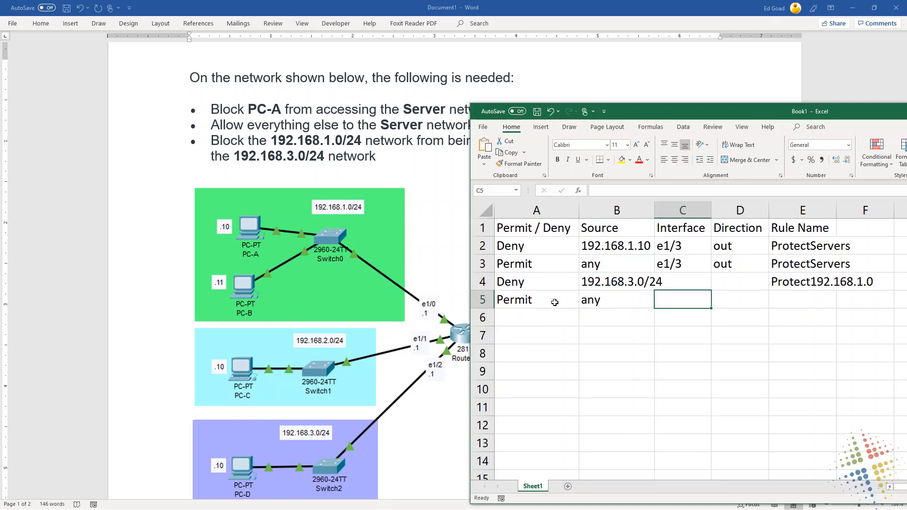
Step: Enter Protect192.168.1.0 as the rule name in row 5 and select the empty Interface and Direction cells of rows 4 and 5
key(Tab)
key(Tab)
text(P)
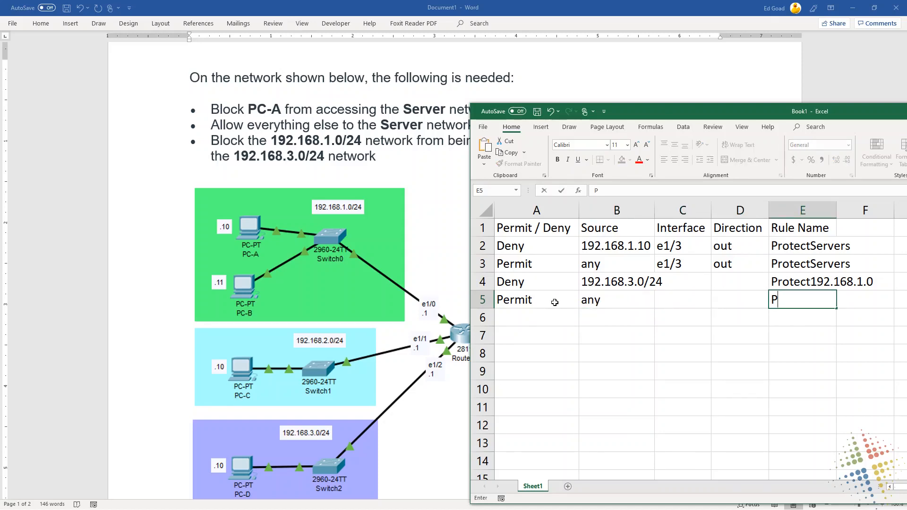
text(rotect1)
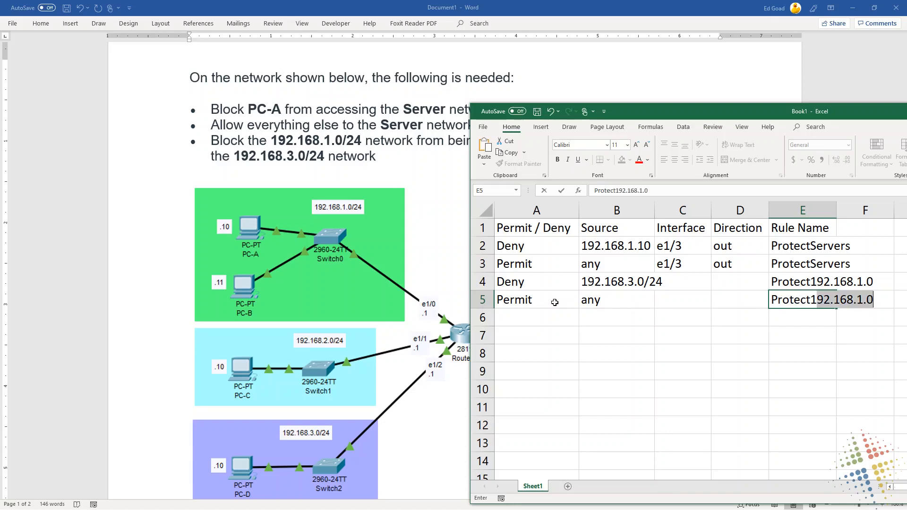
key(Return)
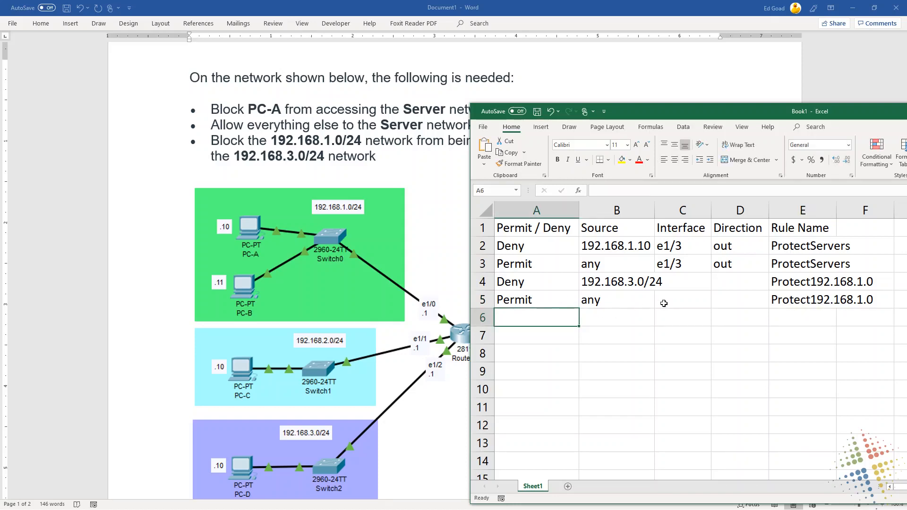
drag(691, 281, 731, 304)
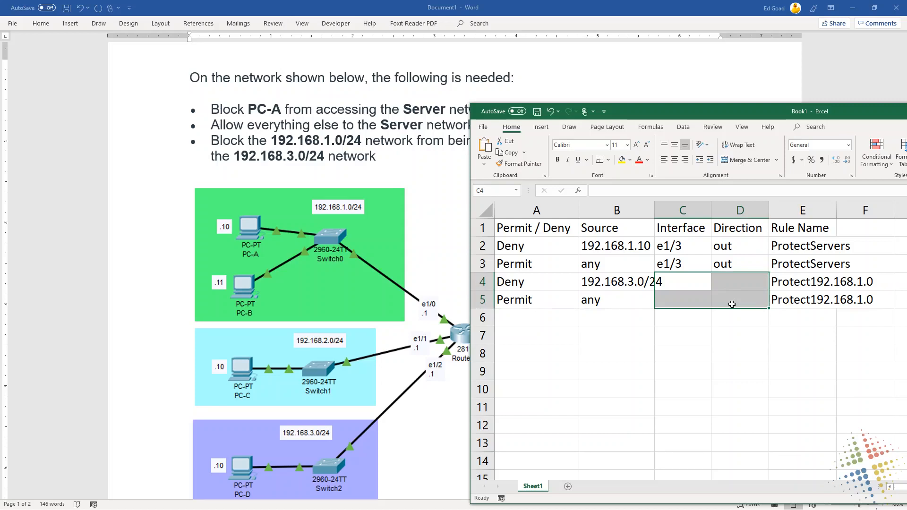
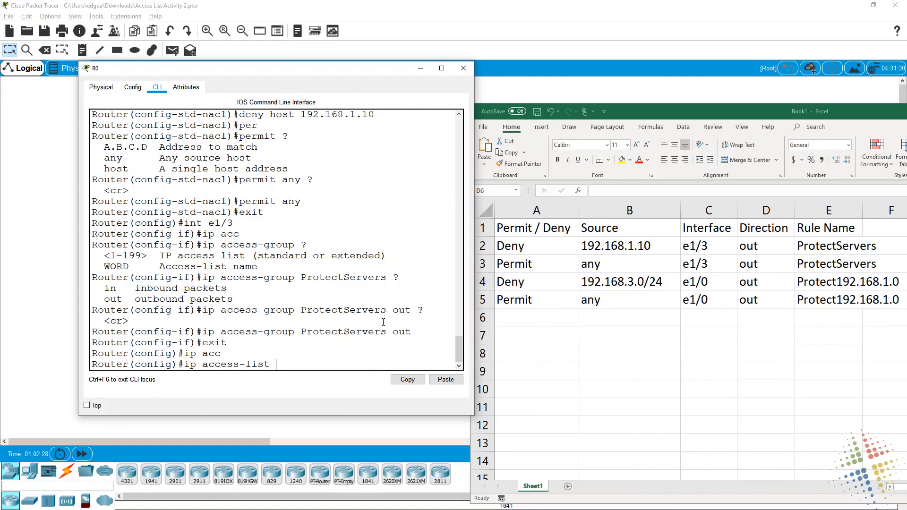
Step: Create the standard named access list Protect192.168.1.0 in R0's CLI
text(st)
key(Tab)
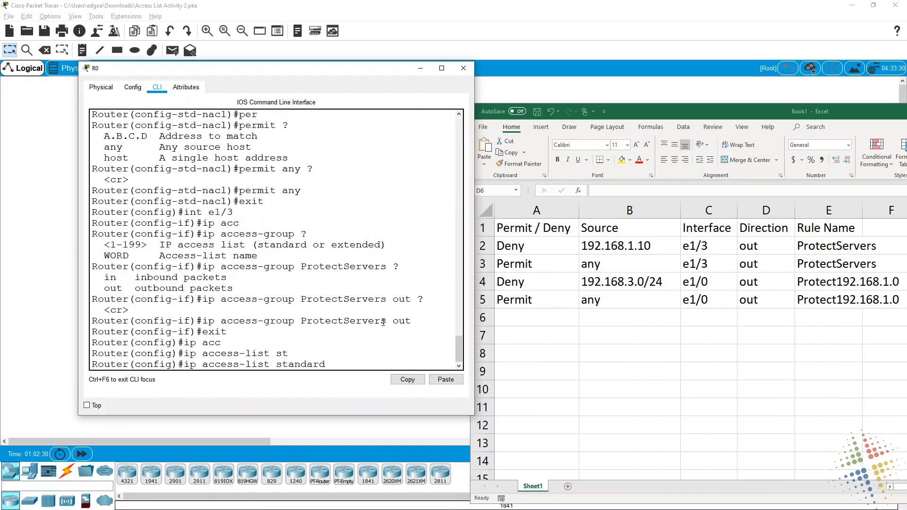
text(Pro)
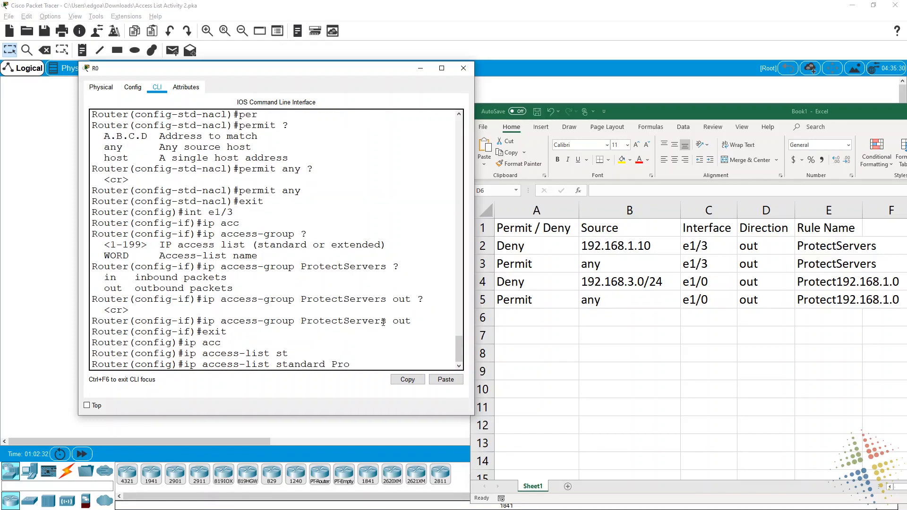
text(tect192.168.1.)
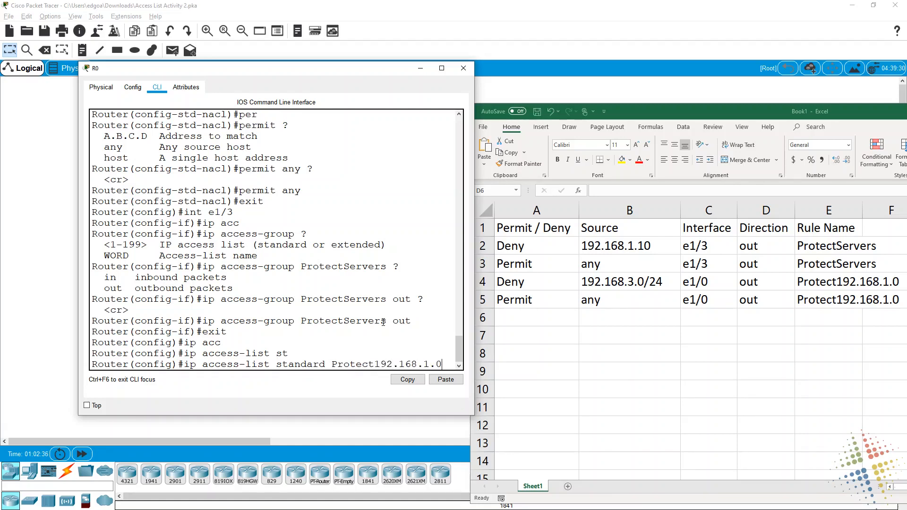
text(0)
key(Return)
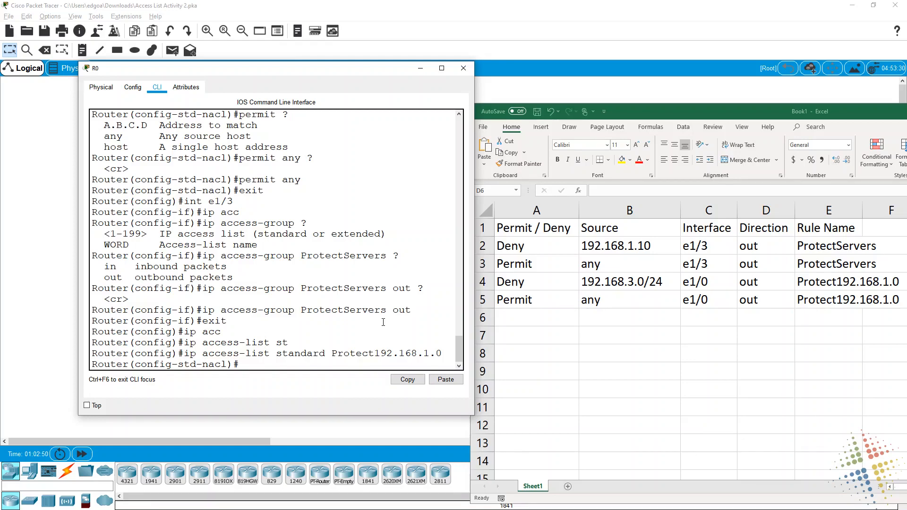
Step: Begin a deny entry for source 192.168.3.0 in the Protect192.168.1.0 list, consulting the CLI help for the source and wildcard options
text(den)
key(Tab)
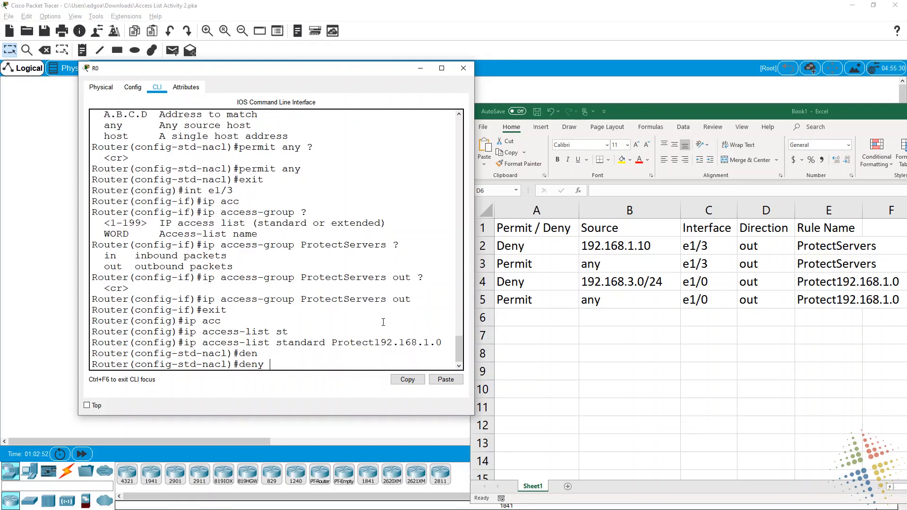
text(?)
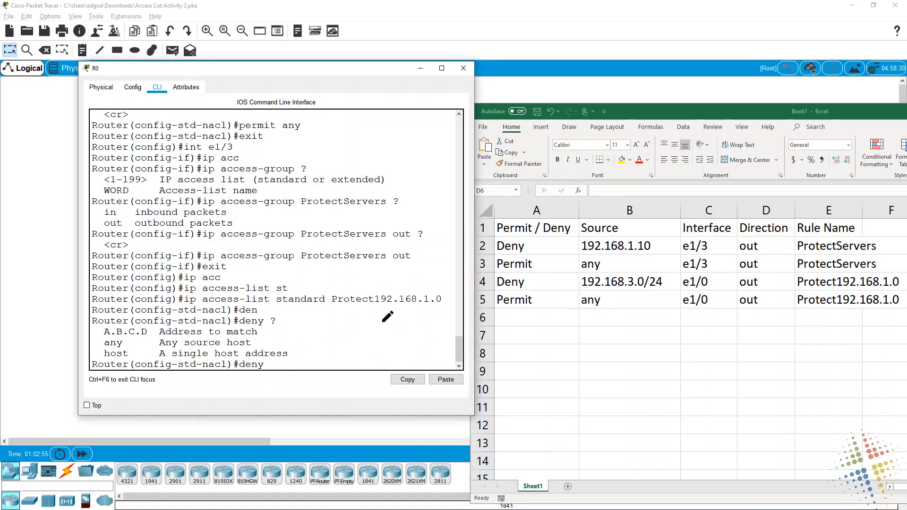
mouse_move(265, 333)
mouse_down()
mouse_move(286, 331)
mouse_move(258, 344)
mouse_move(311, 350)
mouse_move(306, 358)
mouse_up()
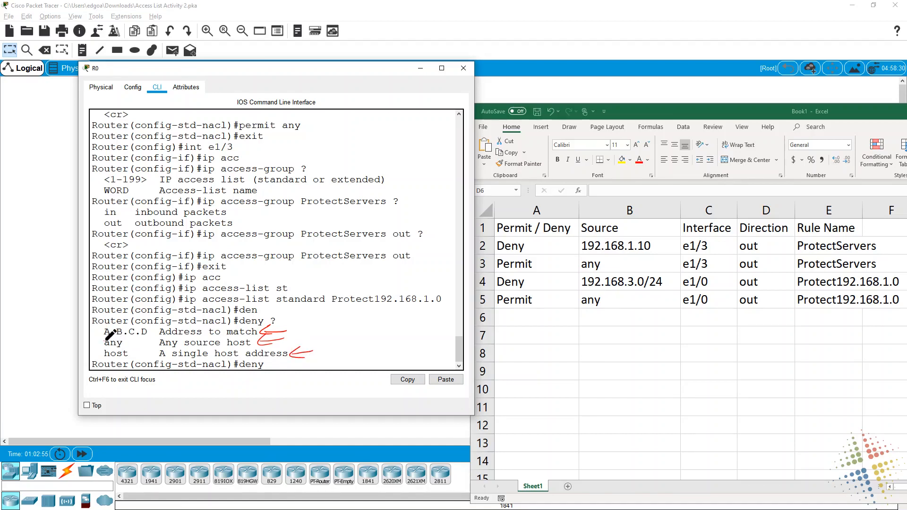
drag(104, 342, 239, 339)
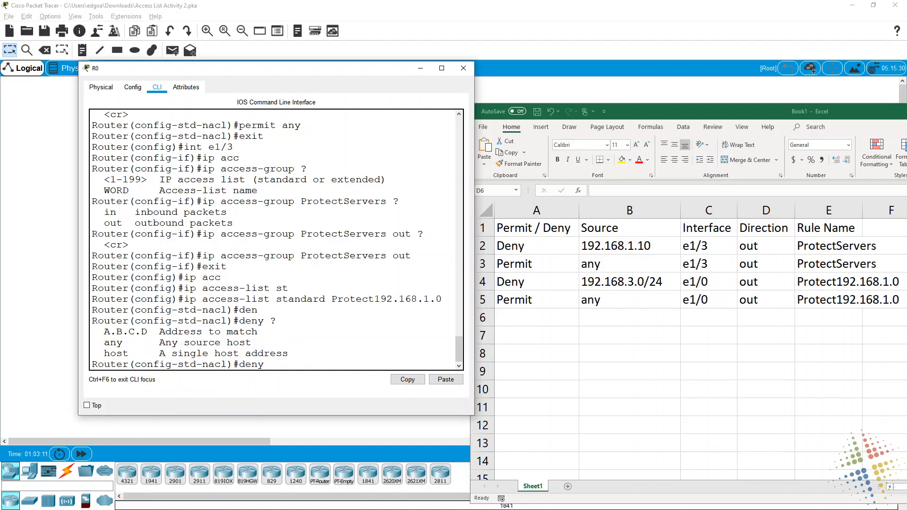
text(192.168.3.0 ?)
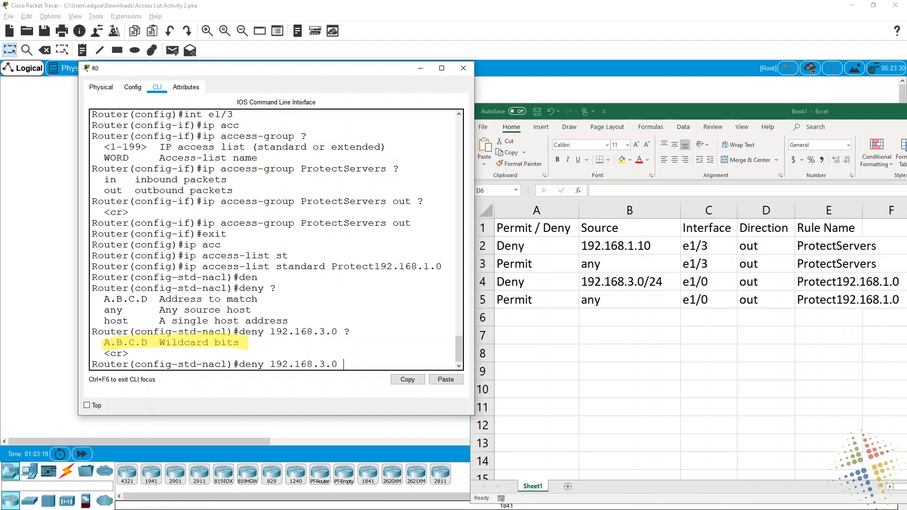
mouse_move(575, 330)
mouse_down()
mouse_move(589, 343)
mouse_move(658, 344)
mouse_up()
click(633, 340)
mouse_move(671, 330)
mouse_down()
mouse_move(661, 344)
mouse_move(674, 344)
mouse_move(685, 329)
mouse_move(741, 343)
mouse_up()
click(696, 341)
drag(741, 327, 780, 330)
click(760, 342)
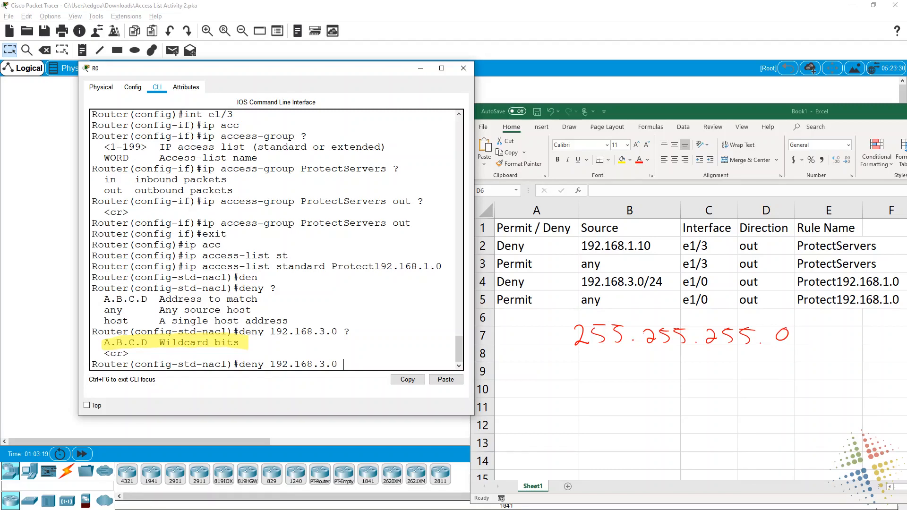
drag(613, 360, 612, 362)
click(631, 379)
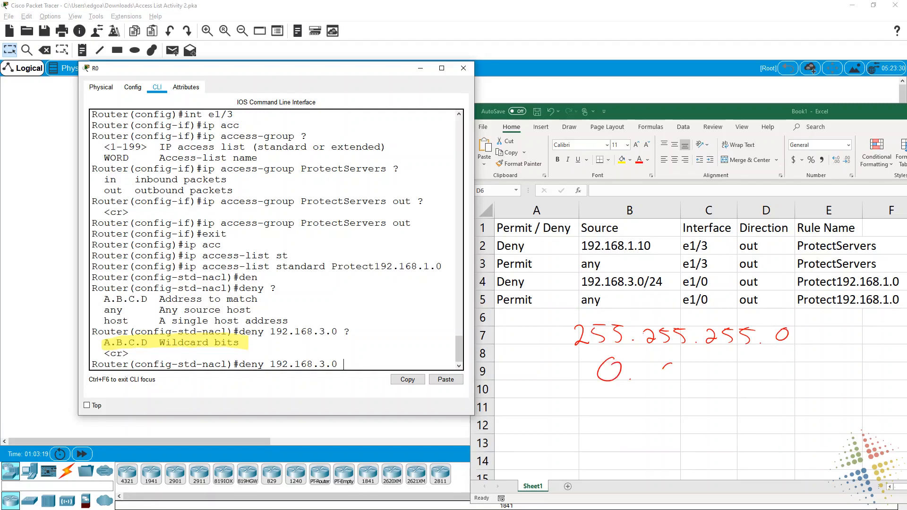
drag(680, 361, 678, 363)
click(700, 373)
drag(734, 360, 788, 372)
drag(795, 358, 794, 372)
mouse_move(796, 358)
mouse_down()
mouse_move(805, 357)
mouse_move(807, 371)
mouse_up()
drag(810, 357, 826, 355)
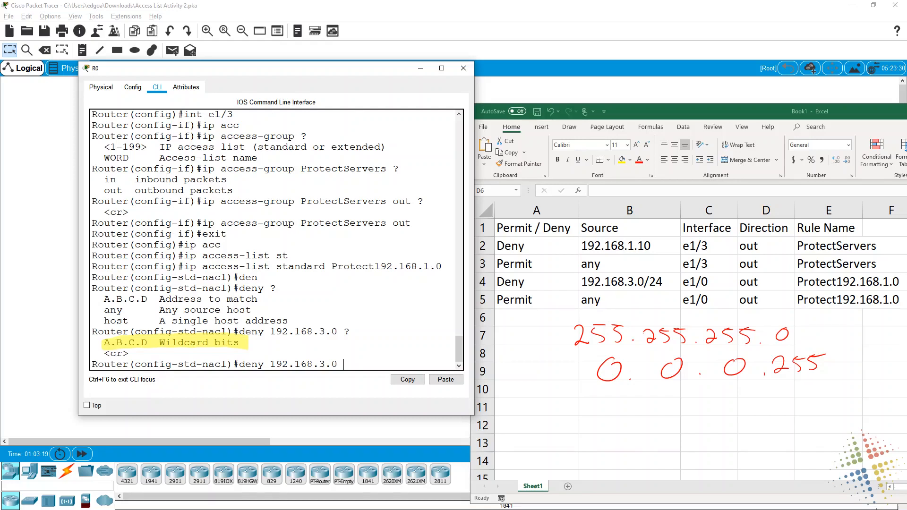
drag(523, 339, 564, 336)
drag(564, 336, 555, 349)
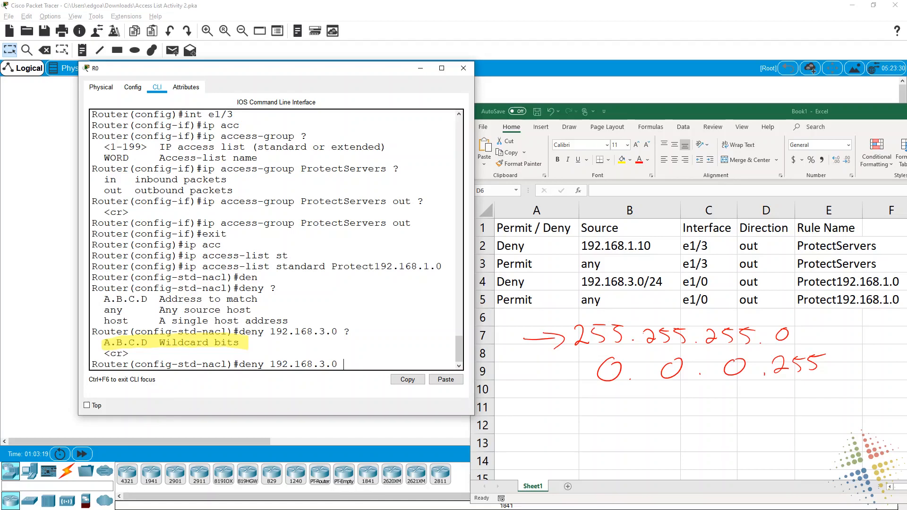
drag(529, 379, 579, 371)
drag(580, 372, 571, 387)
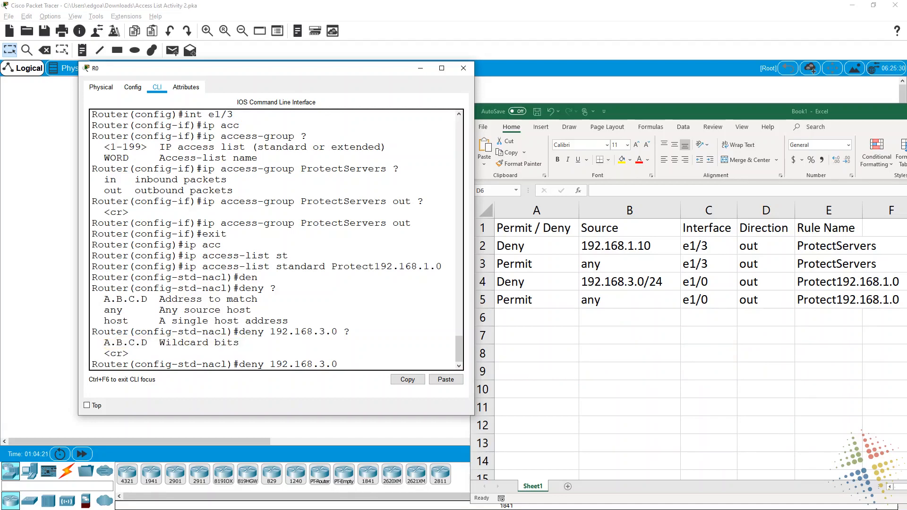
Step: Complete the 192.168.3.0 deny entry with wildcard mask 0.0.0.255, then add a permit any entry and leave the access list
text(0.0.0.255)
key(Return)
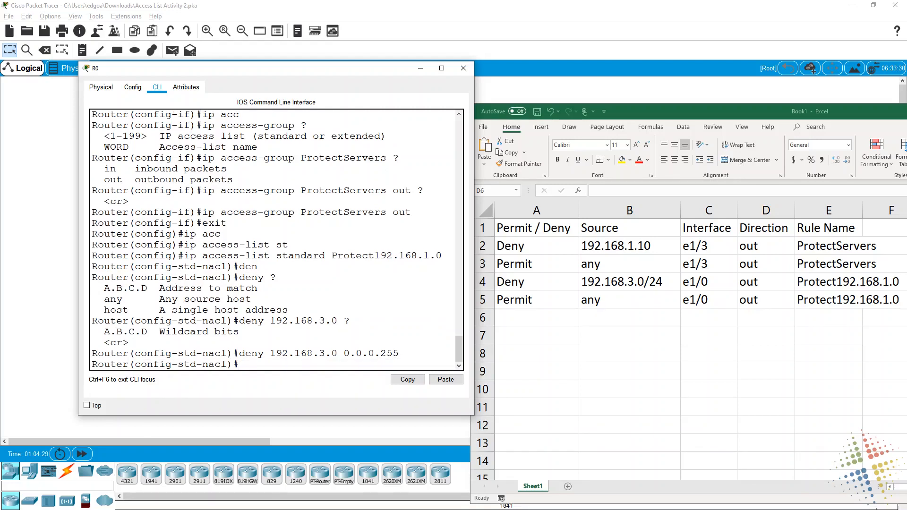
text(permit an)
key(Tab)
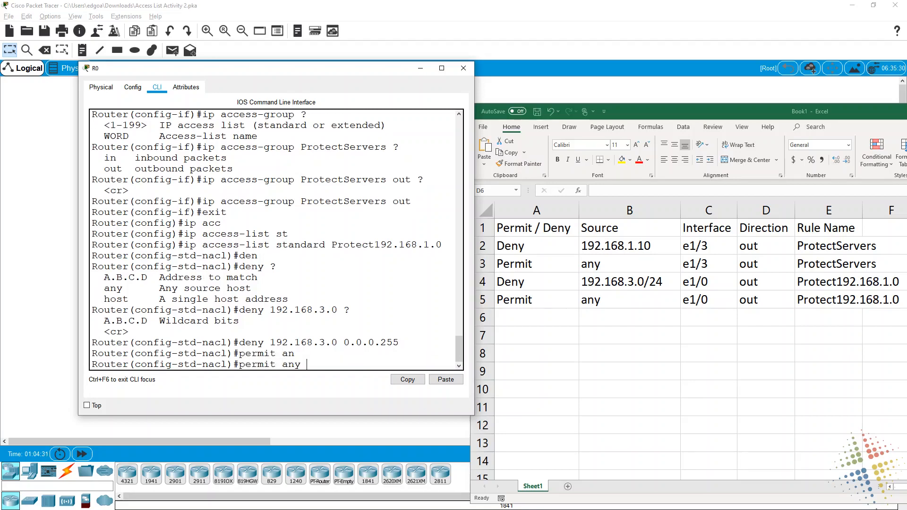
key(Return)
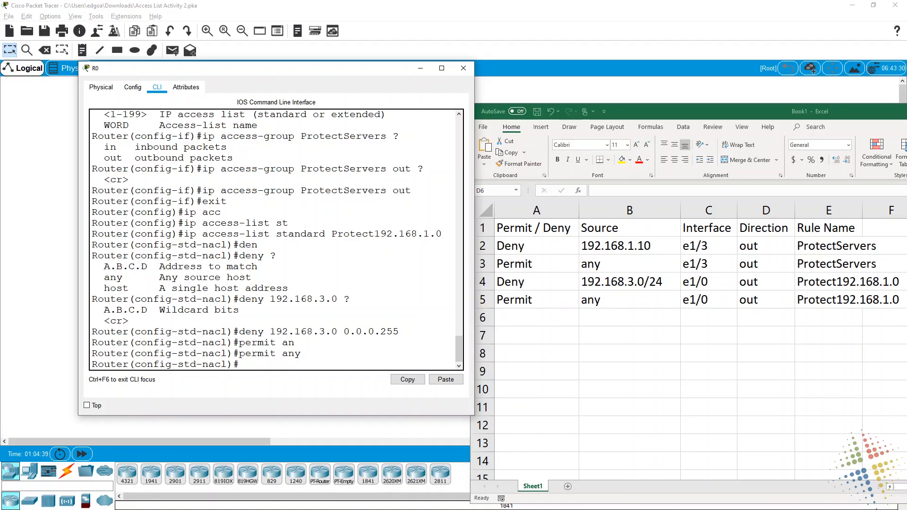
text(exit)
key(Return)
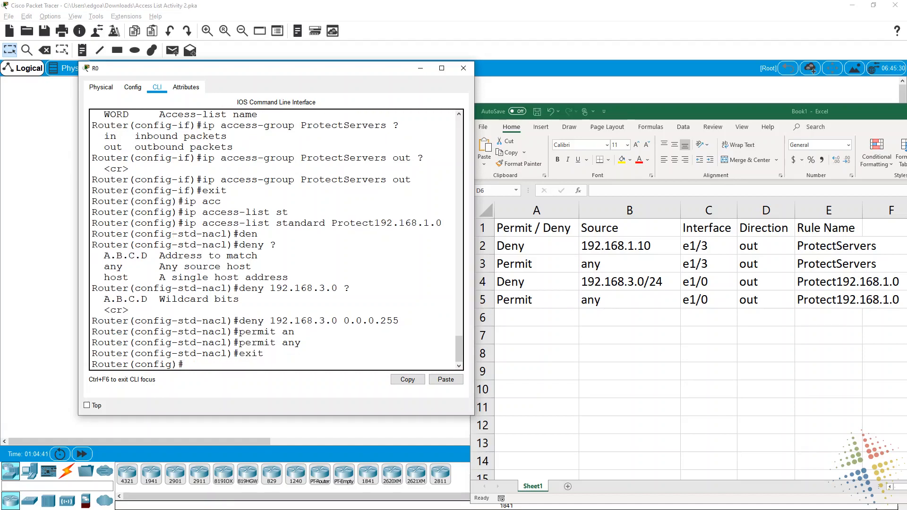
Step: Apply the Protect192.168.1.0 access list to R0's interface e1/0 in the out direction
text(int e1/)
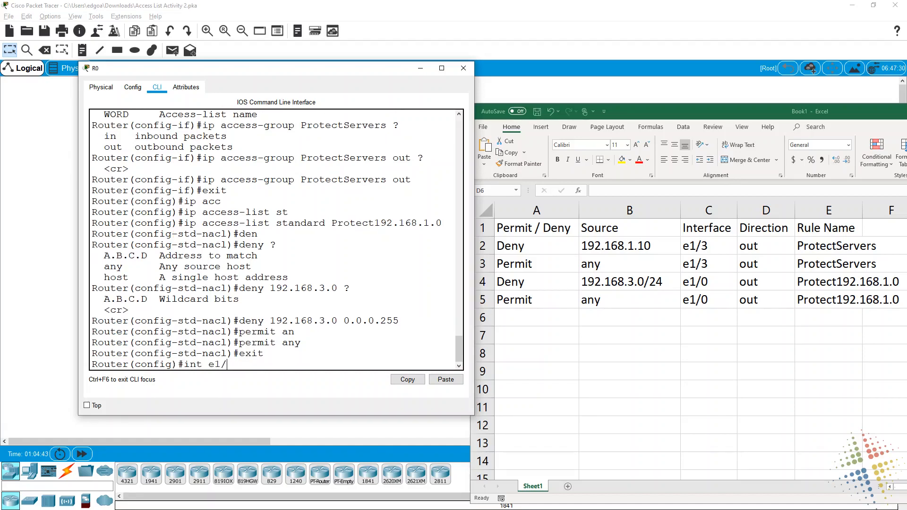
text(0)
key(Return)
text(ip acc)
key(Tab)
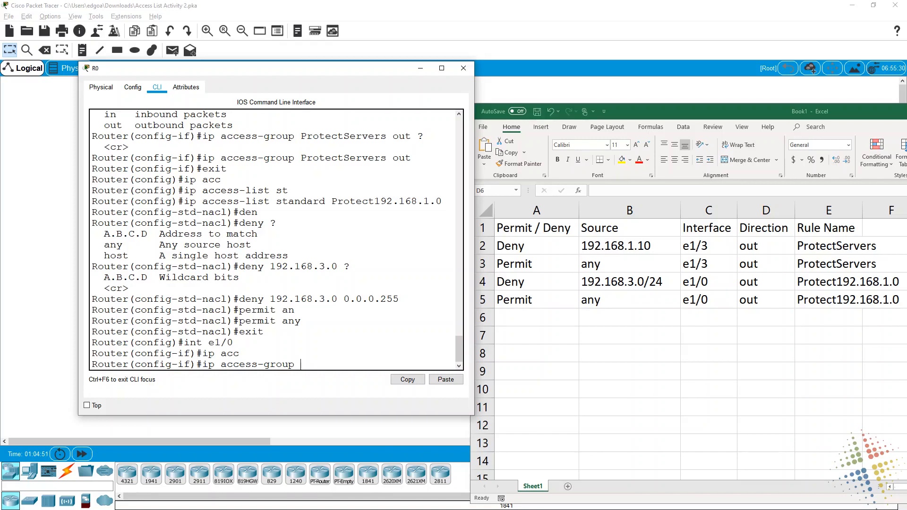
text(Protect192.168.1.0 out)
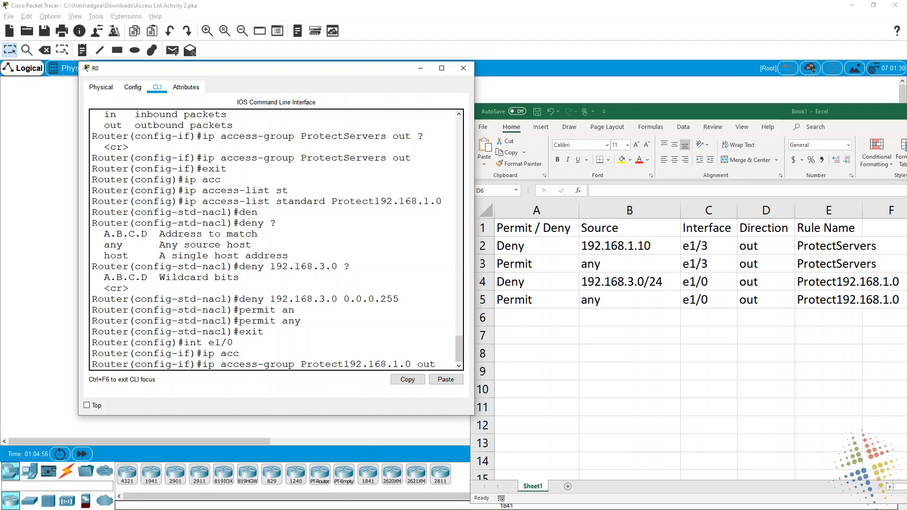
key(Return)
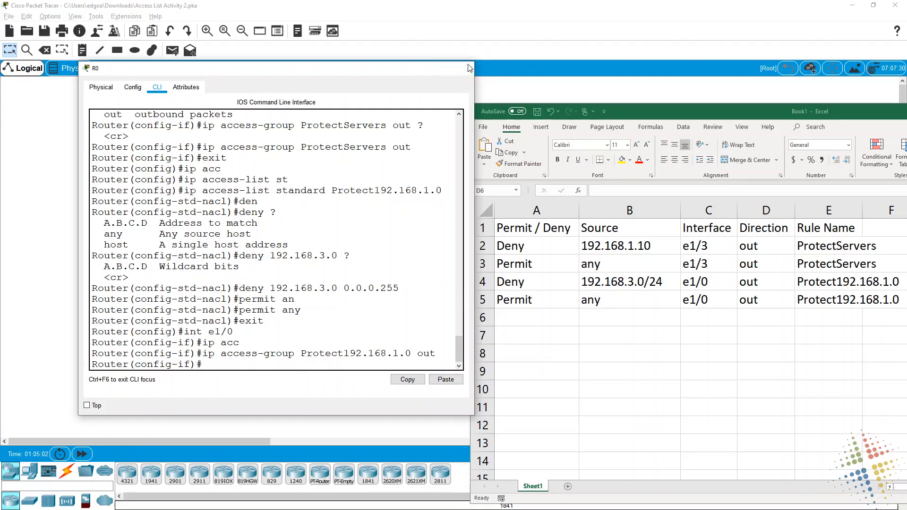
Step: Return to the topology and ping 192.168.1.10 from PC-D's Command Prompt
click(468, 67)
click(388, 423)
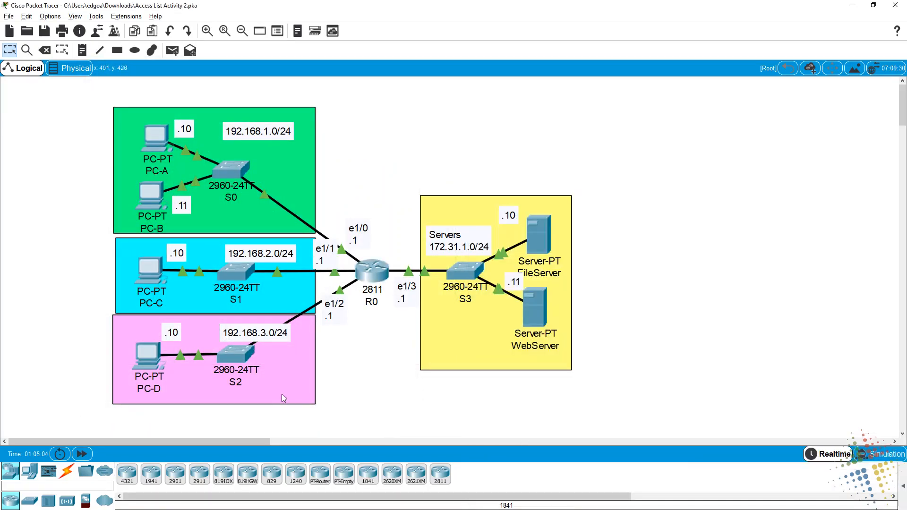
click(146, 359)
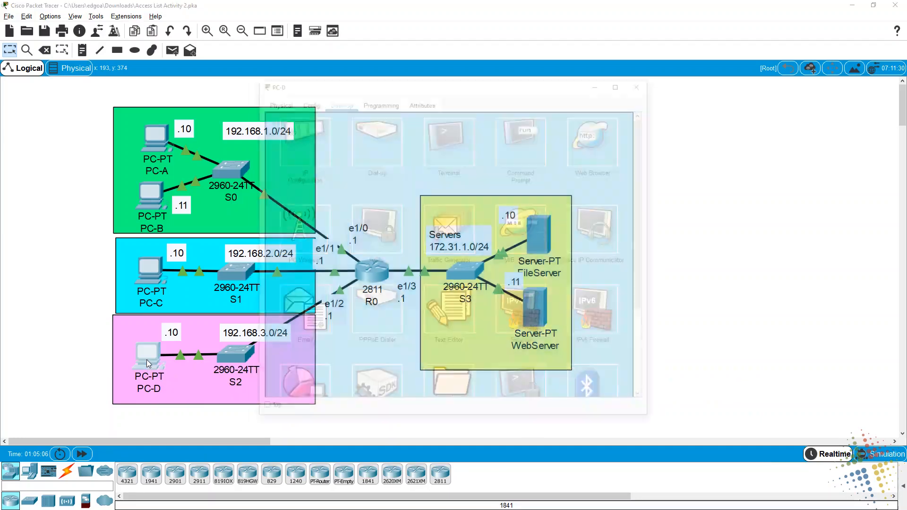
click(509, 156)
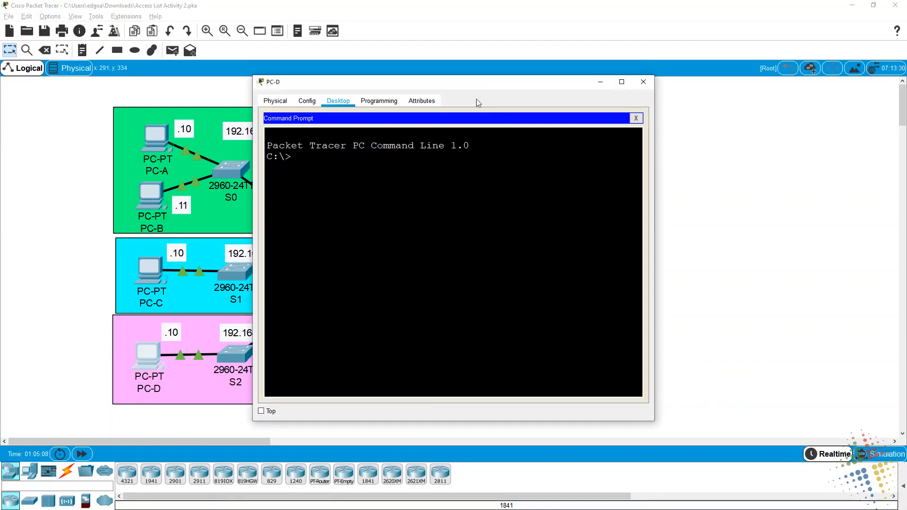
drag(459, 88, 626, 103)
text(p)
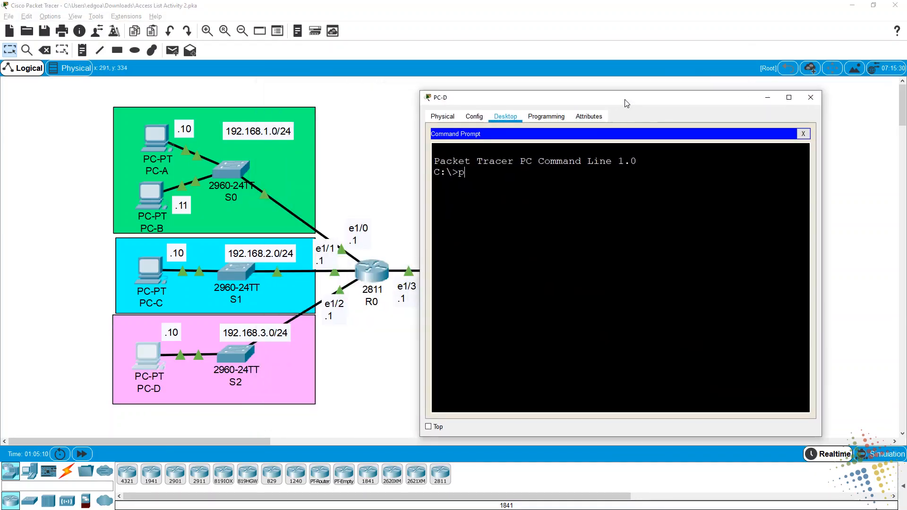
text(ing 192.168.1.10)
key(Return)
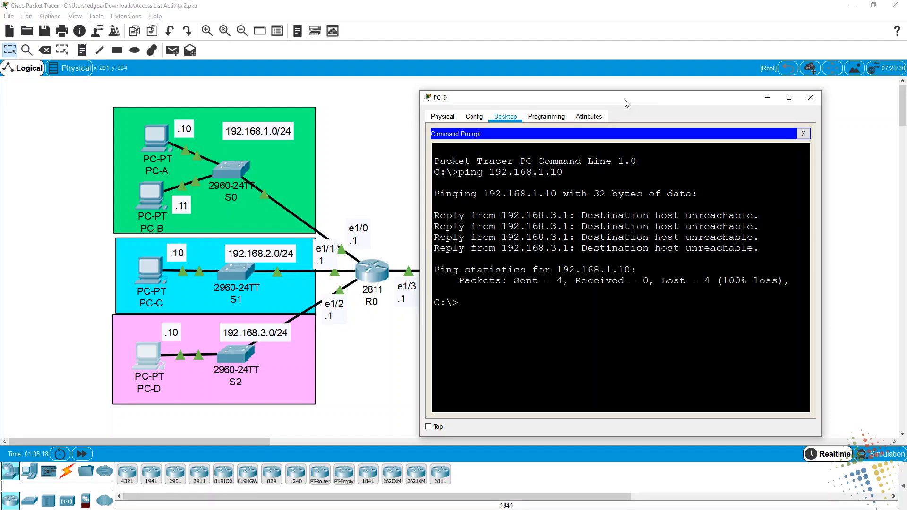
Step: Ping 192.168.1.11 from PC-D
key(Up)
key(BackSpace)
text(192.168.1.11)
key(Return)
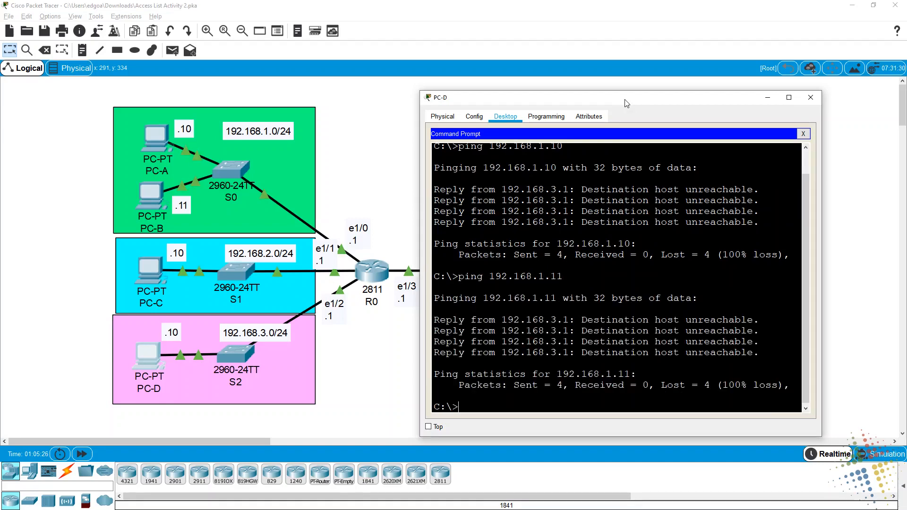
Step: Ping 192.168.2.10 from PC-D, review the replies from the earlier ping, and close PC-D's window
key(Up)
key(Up)
key(Left)
key(BackSpace)
text(2)
key(Return)
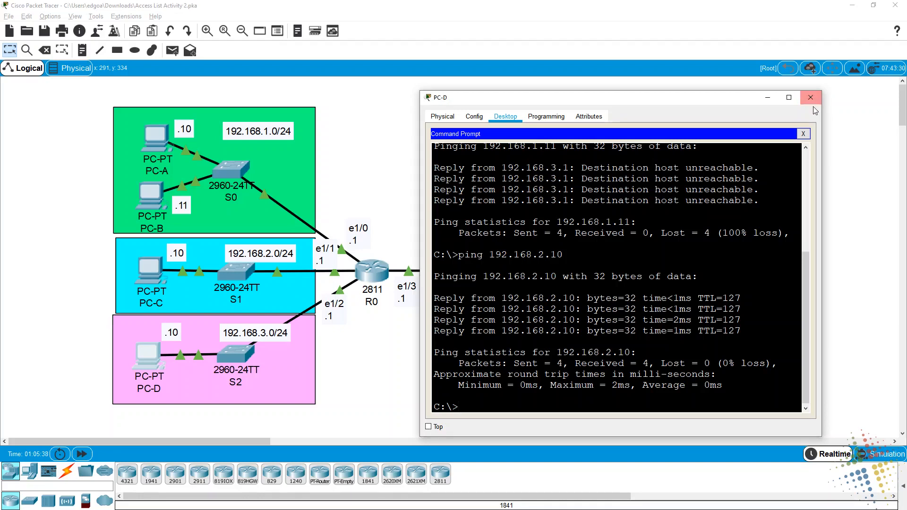
drag(753, 168, 582, 169)
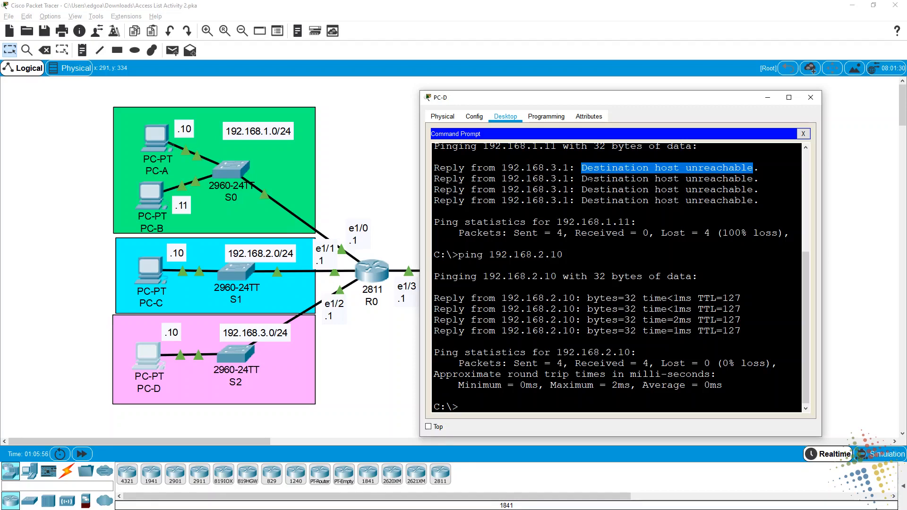
click(810, 98)
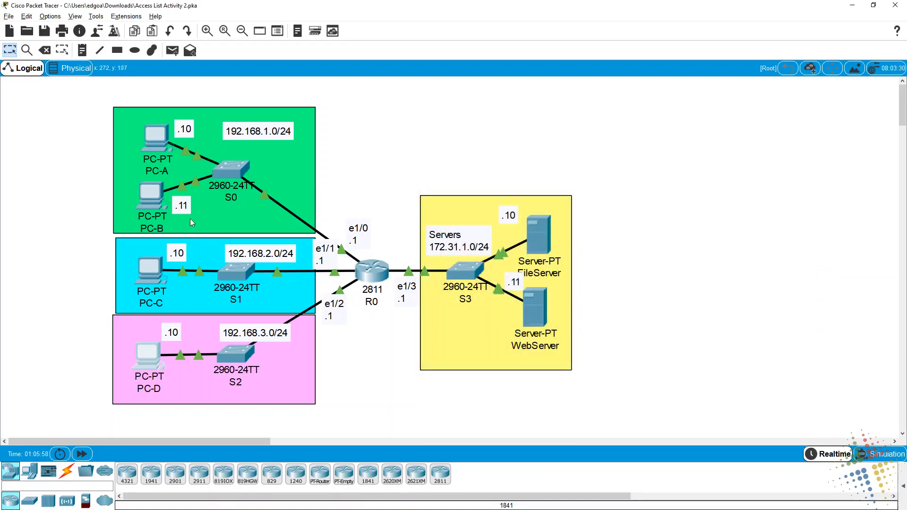
Step: Ping 192.168.3.10 from PC-B's Command Prompt and close PC-B's window once the ping has finished
click(151, 199)
click(531, 163)
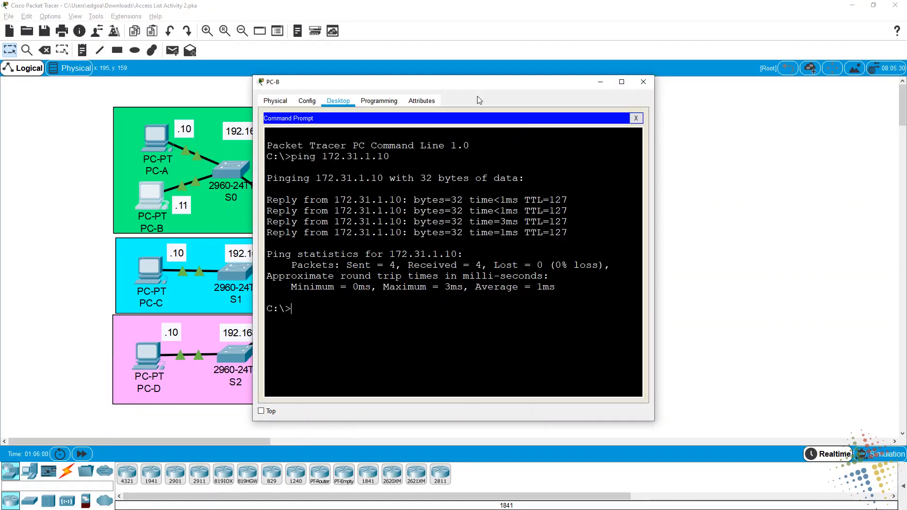
drag(484, 87, 629, 68)
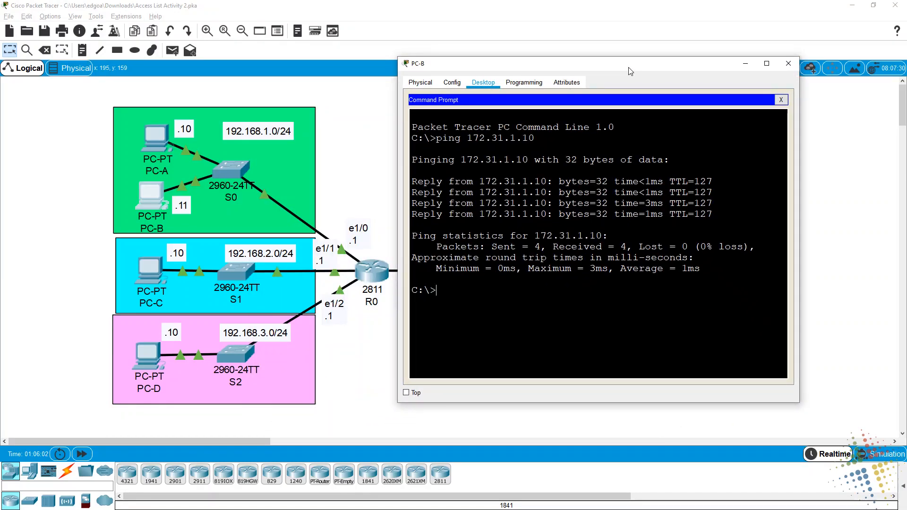
text(ping 192.168.3.10)
key(Return)
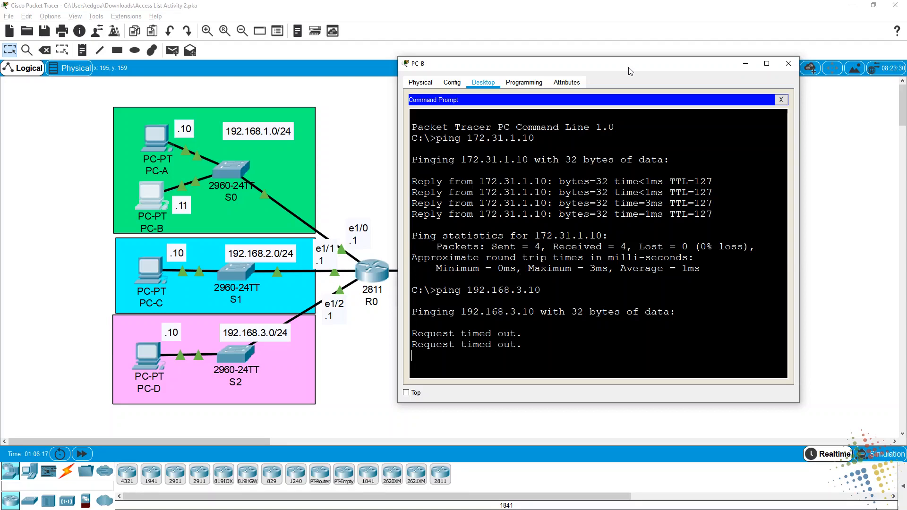
drag(629, 68, 700, 32)
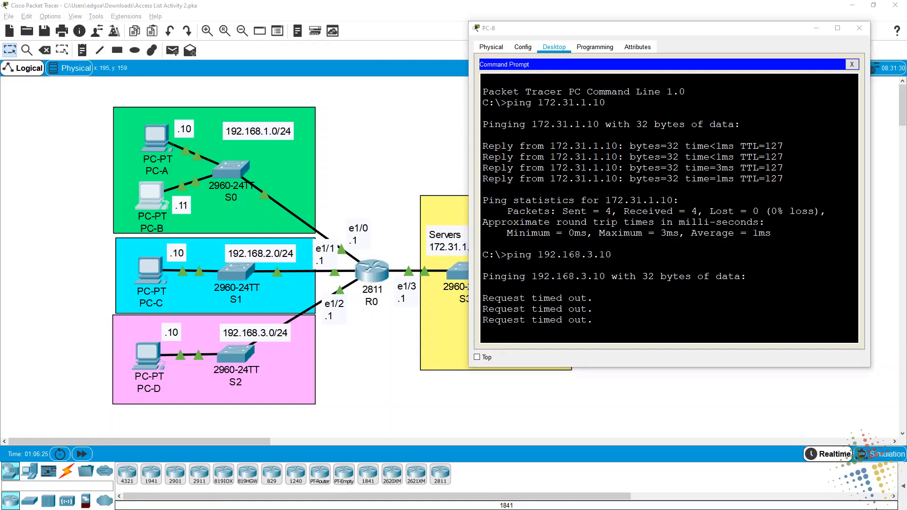
mouse_move(152, 391)
mouse_down()
mouse_move(257, 405)
mouse_move(359, 304)
mouse_move(352, 313)
mouse_move(370, 318)
mouse_up()
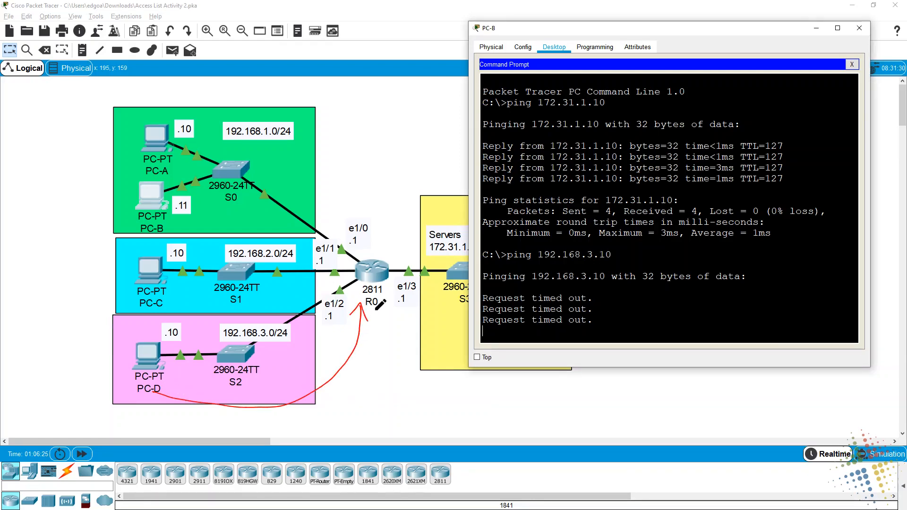
mouse_move(369, 377)
mouse_down()
mouse_move(396, 338)
mouse_move(419, 334)
mouse_up()
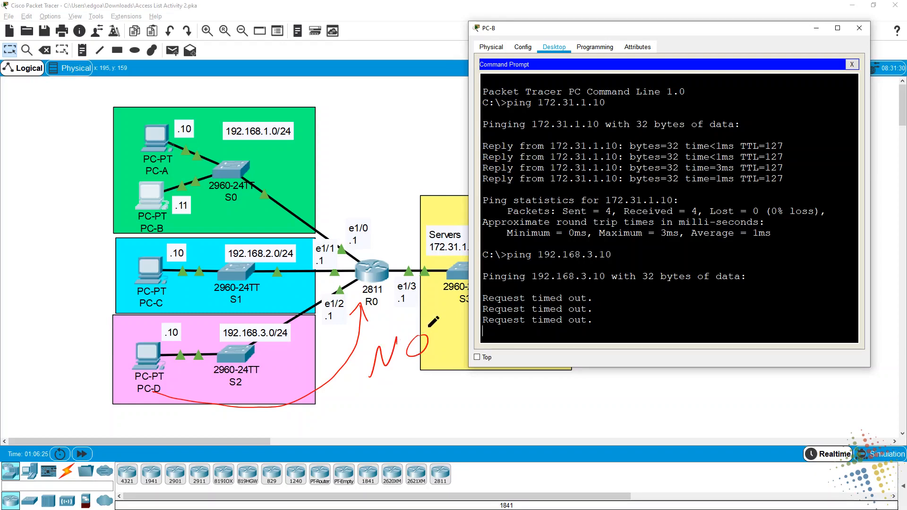
key(Escape)
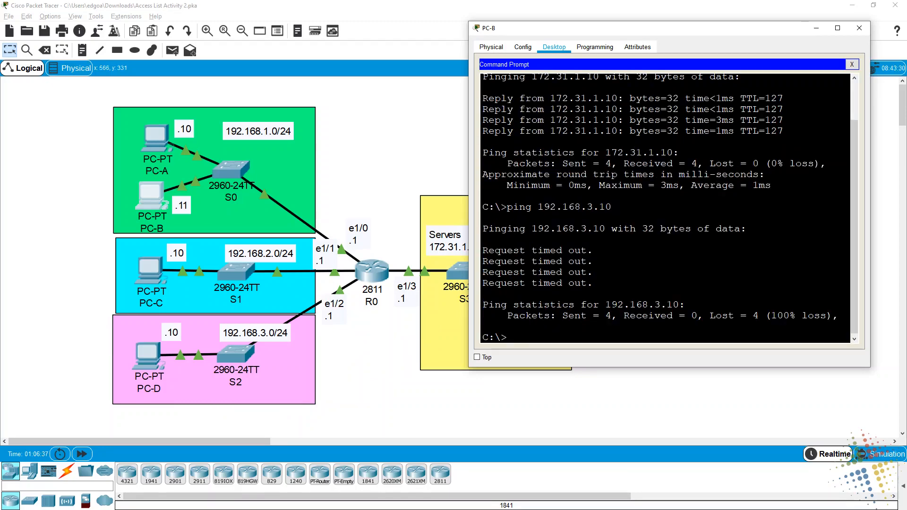
click(858, 28)
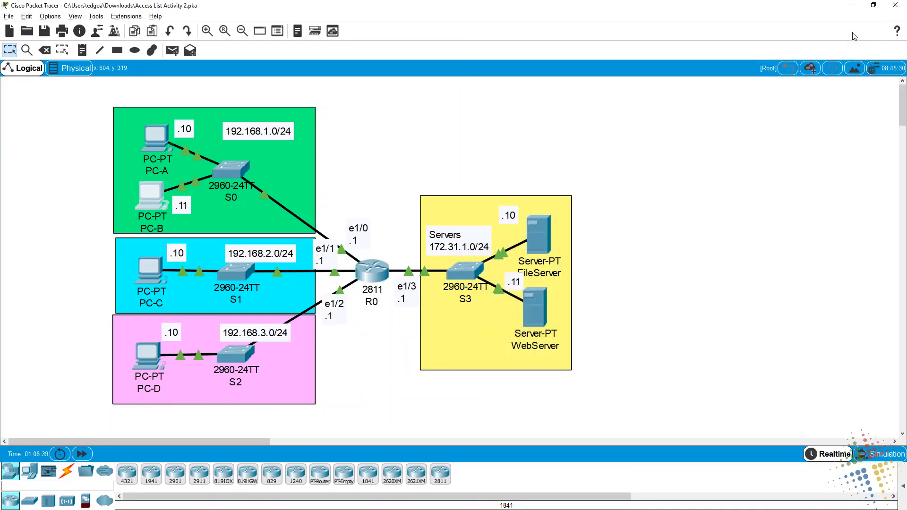
mouse_move(161, 194)
mouse_down()
mouse_move(173, 186)
mouse_move(355, 189)
mouse_move(401, 302)
mouse_move(265, 366)
mouse_move(189, 369)
mouse_move(186, 386)
mouse_move(208, 383)
mouse_up()
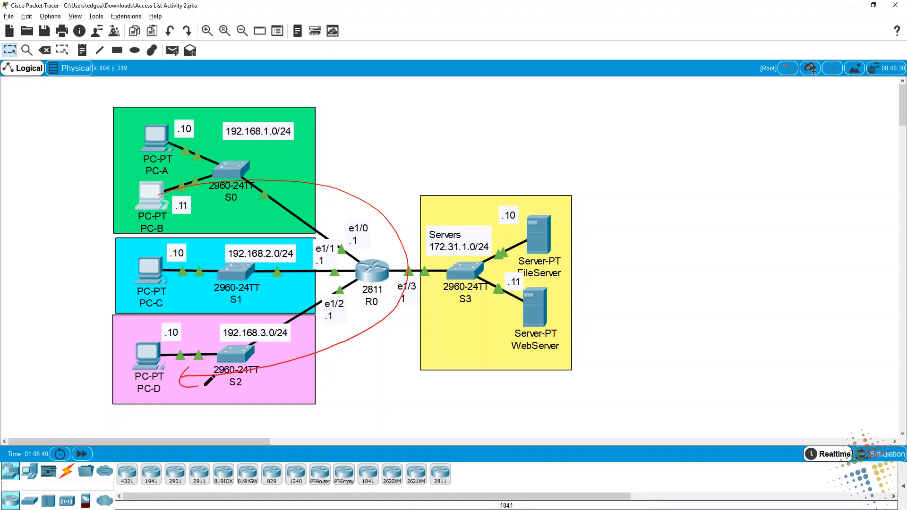
mouse_move(167, 411)
mouse_down()
mouse_move(249, 422)
mouse_move(368, 365)
mouse_move(377, 339)
mouse_move(381, 355)
mouse_up()
mouse_move(335, 409)
mouse_down()
mouse_move(356, 421)
mouse_move(437, 397)
mouse_up()
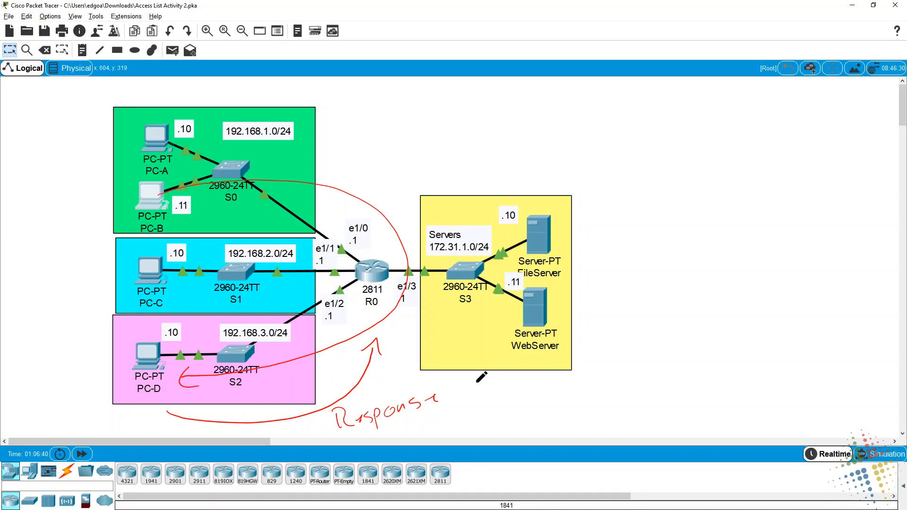
mouse_move(394, 351)
mouse_down()
mouse_move(415, 325)
mouse_move(438, 318)
mouse_up()
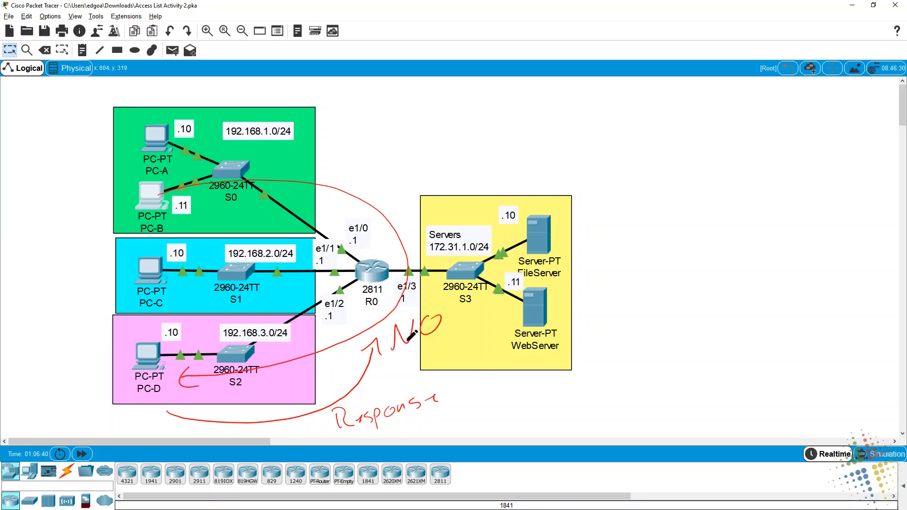
drag(384, 370, 456, 326)
drag(353, 168, 355, 191)
mouse_move(353, 172)
mouse_down()
mouse_move(395, 189)
mouse_move(415, 158)
mouse_move(437, 151)
mouse_up()
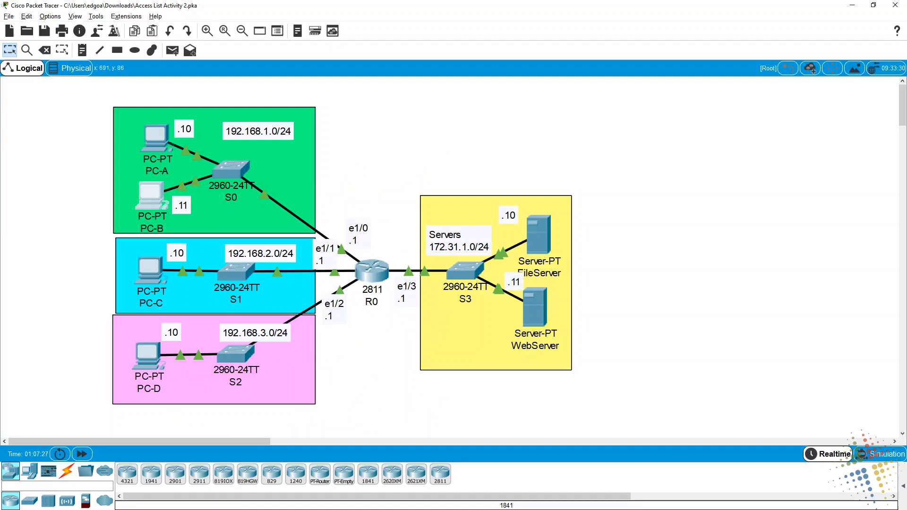
Step: Open R0's command line and exit interface and global configuration modes back to the privileged prompt
click(372, 270)
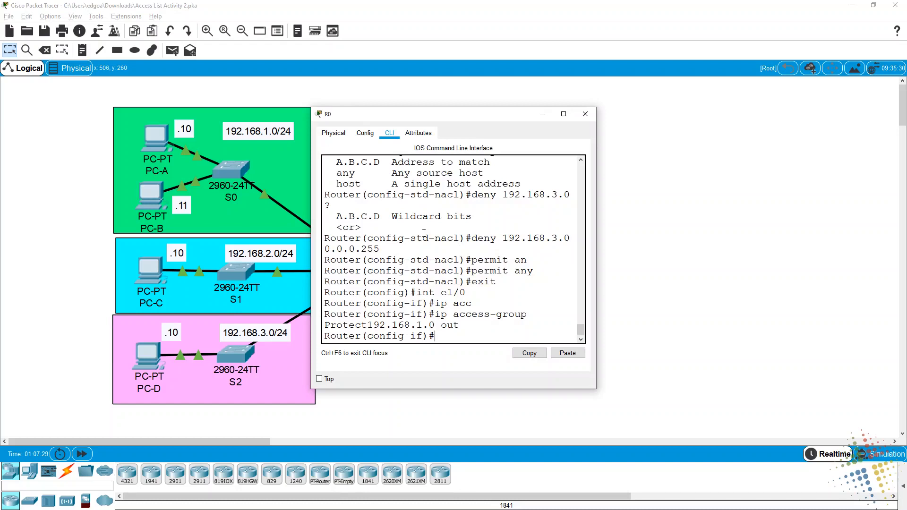
text(exit)
key(Return)
text(exit)
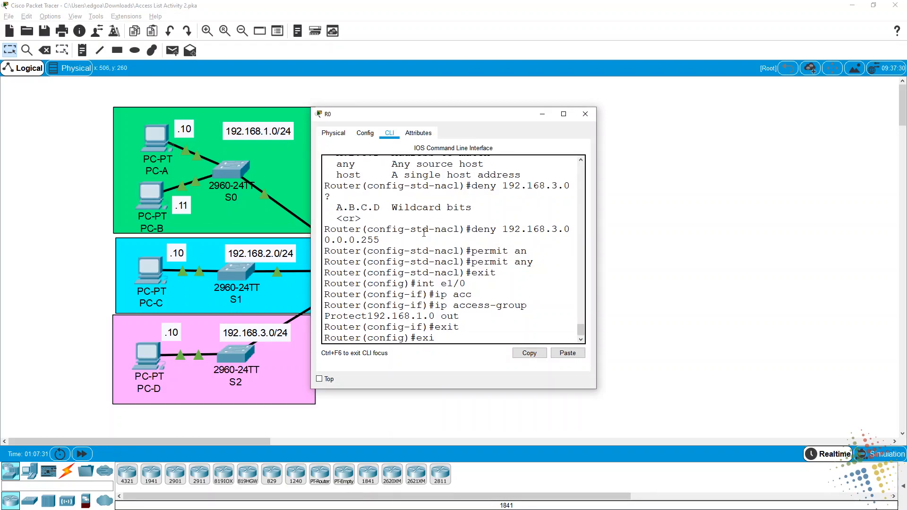
key(Return)
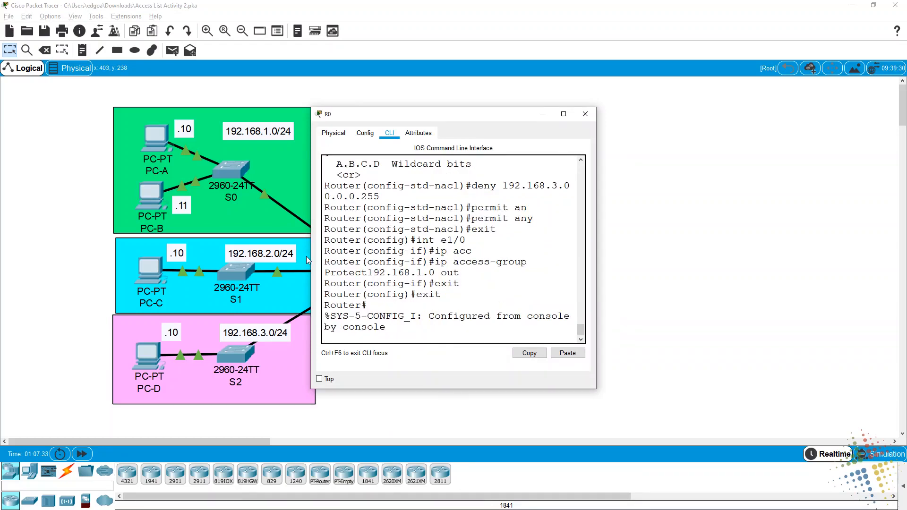
Step: Enlarge R0's window and display the running configuration down to the standard access lists
drag(312, 257, 70, 242)
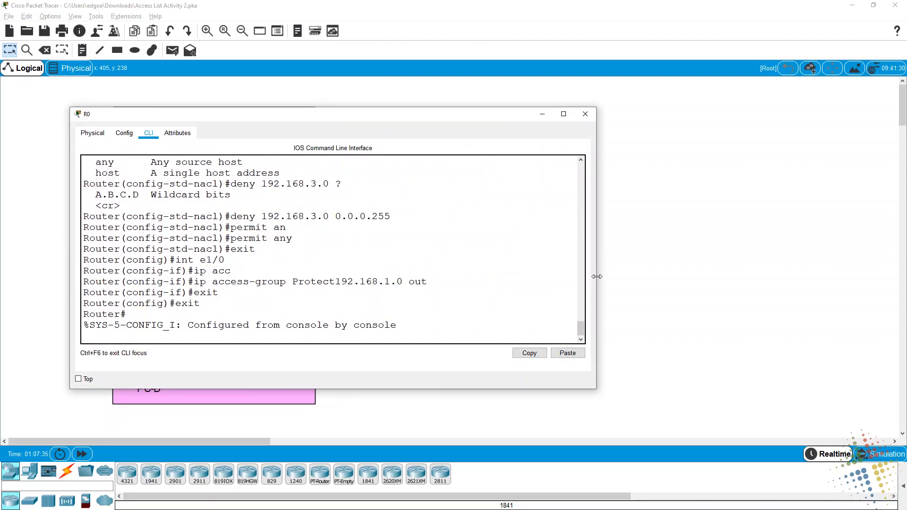
drag(596, 276, 744, 282)
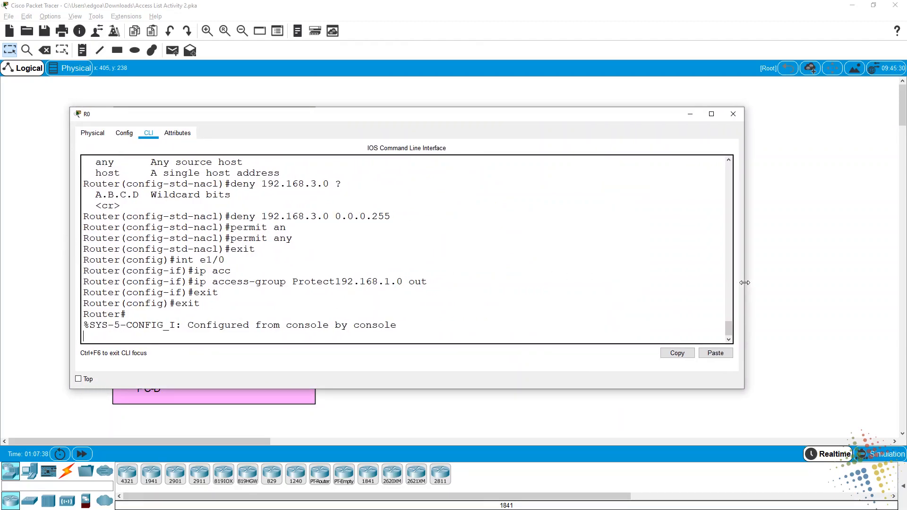
text(sh run)
key(Return)
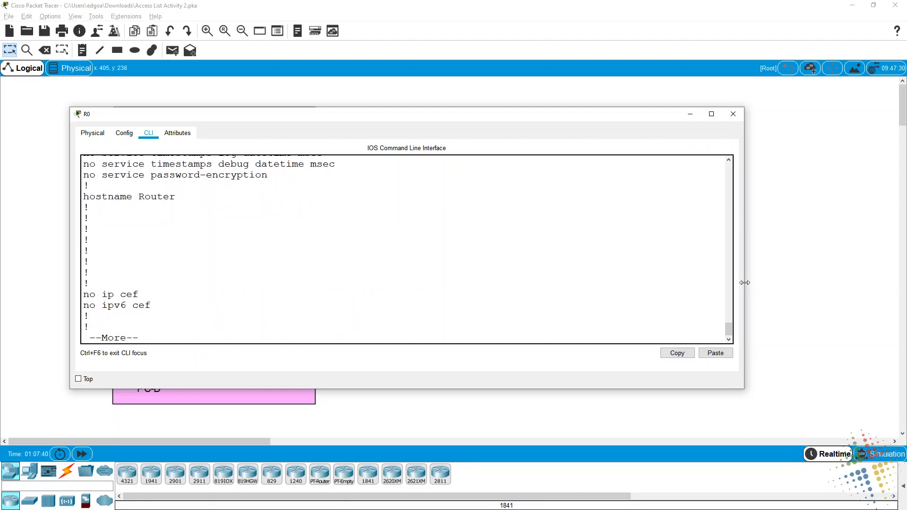
key(space)
key(space)
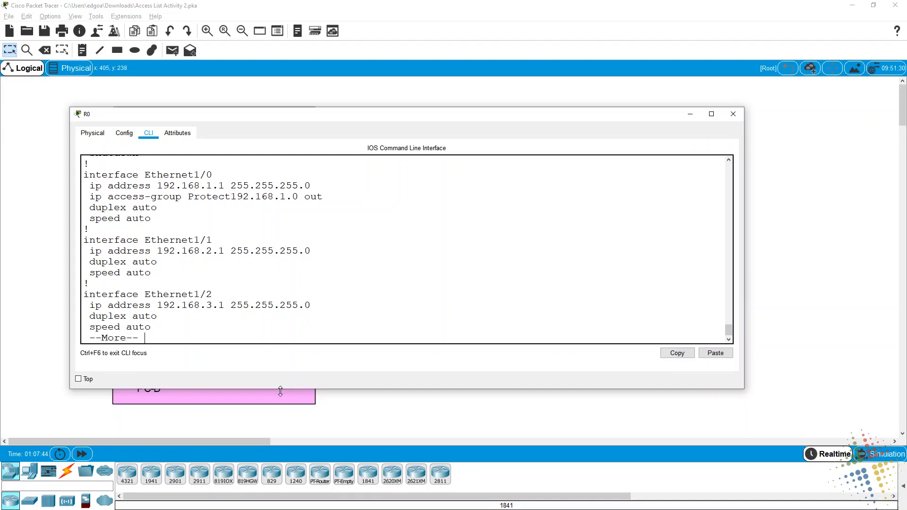
drag(280, 391, 271, 491)
key(space)
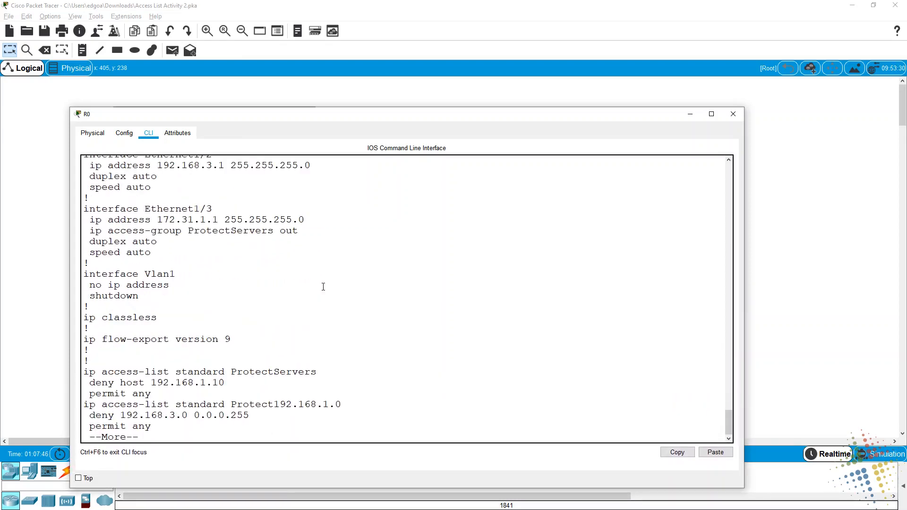
Step: Check the outbound access-group lines under Ethernet1/0 and Ethernet1/3 in the running configuration
scroll(323, 287, up, 5)
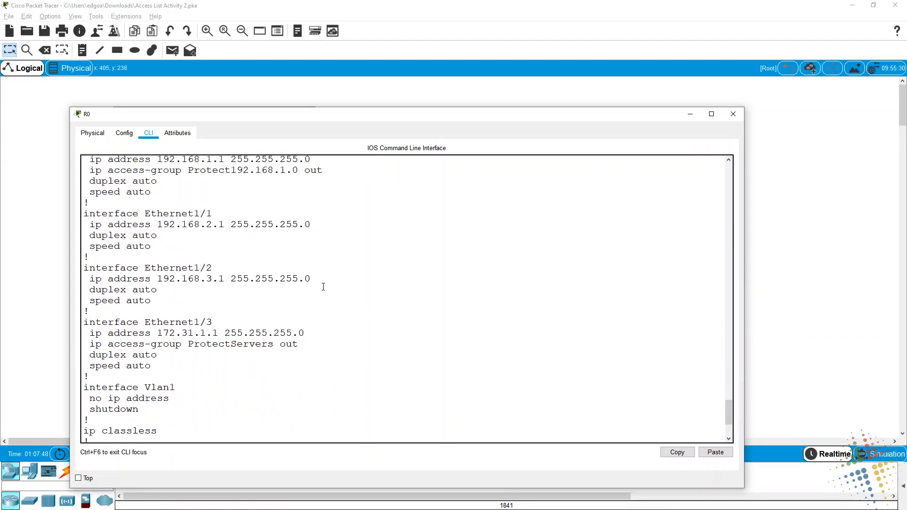
drag(84, 176, 152, 177)
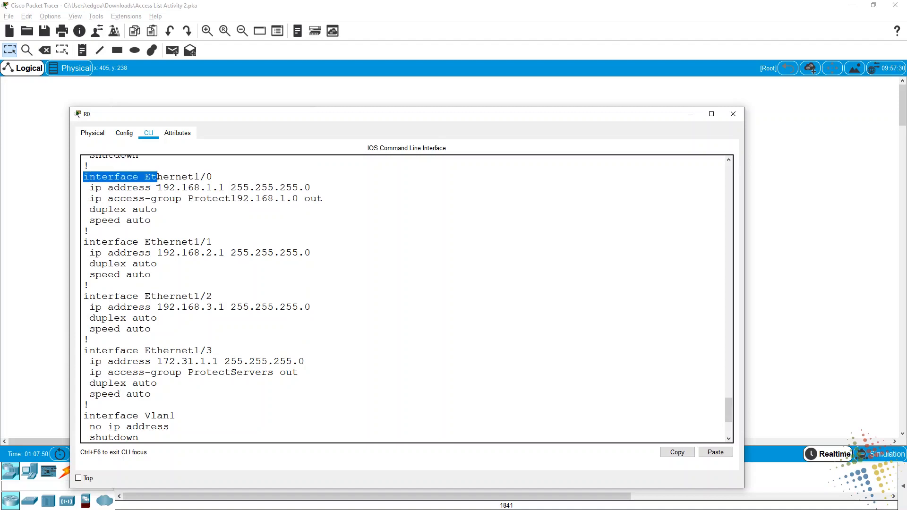
drag(108, 198, 325, 199)
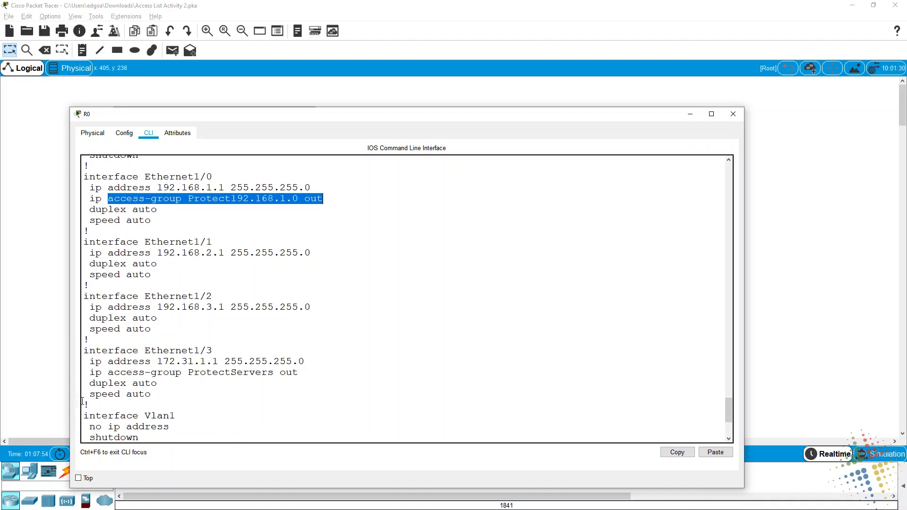
drag(96, 373, 307, 376)
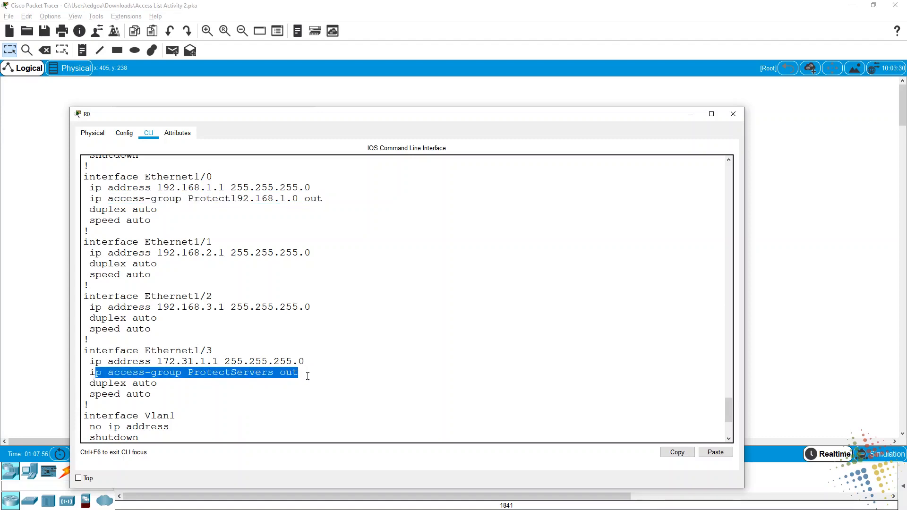
Step: Display the rest of the running configuration and examine the ProtectServers and Protect192.168.1.0 access list entries
key(space)
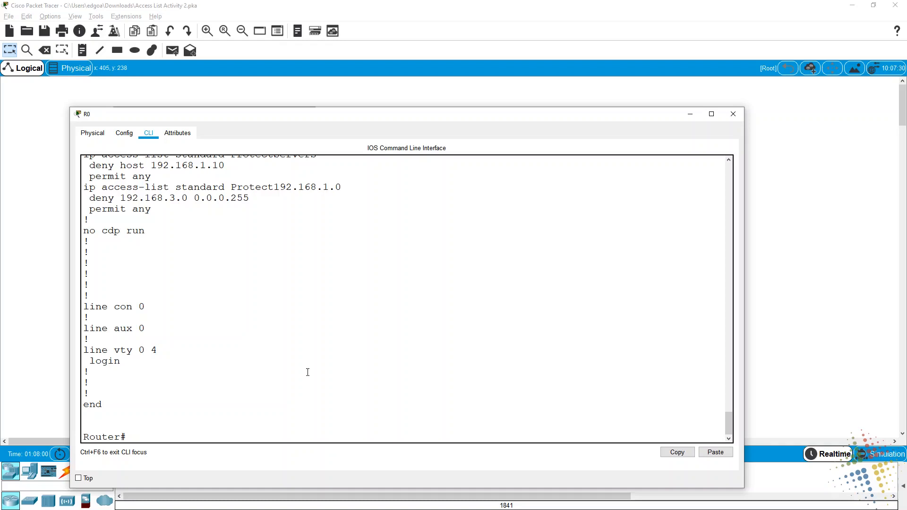
scroll(307, 372, up, 1)
drag(83, 182, 274, 239)
click(264, 186)
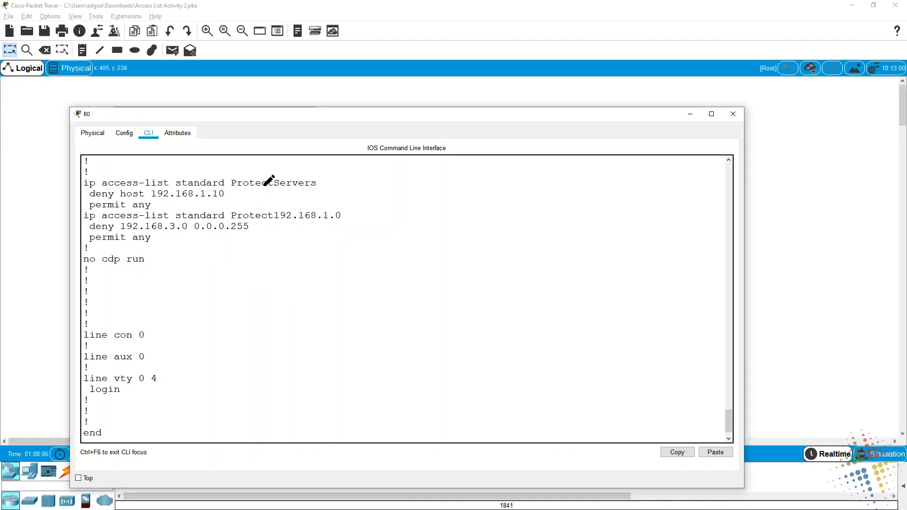
drag(327, 168, 331, 195)
drag(250, 192, 232, 196)
drag(144, 195, 100, 206)
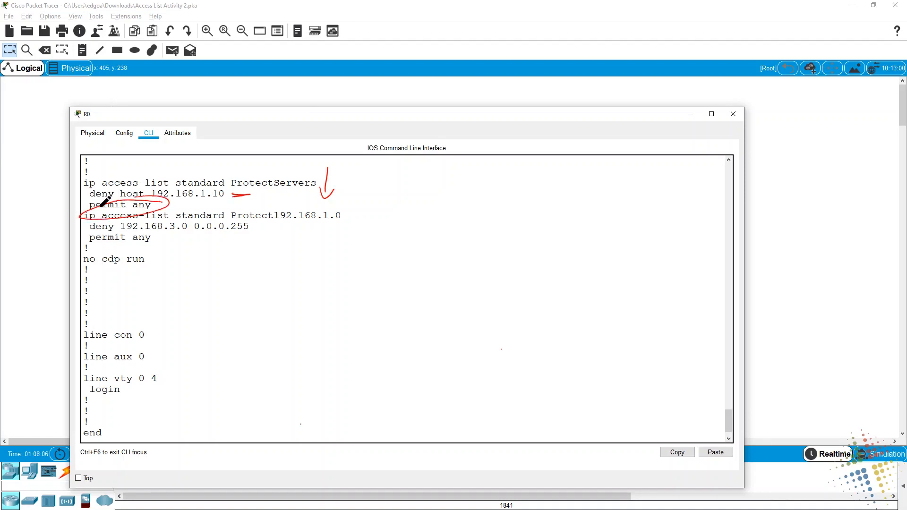
drag(255, 228, 281, 224)
mouse_move(145, 235)
mouse_down()
mouse_move(163, 243)
mouse_move(72, 244)
mouse_up()
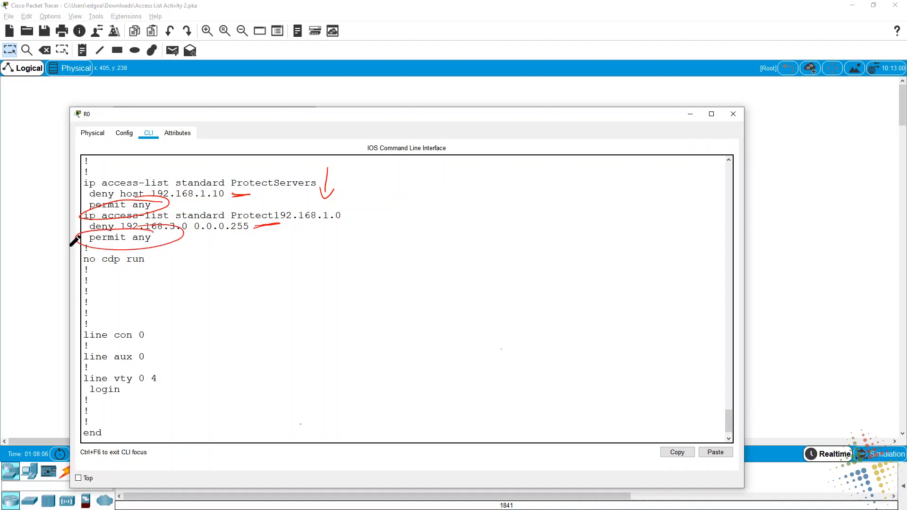